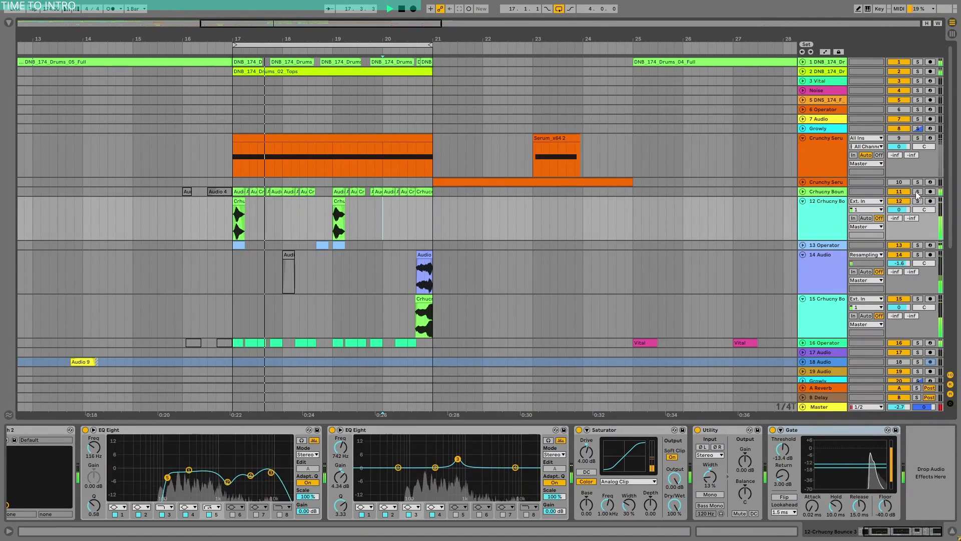
Unfold and solo the upper Crunchy Serum track and play back its MIDI clip in the loop from bar 17 to 21
key(space)
key(space)
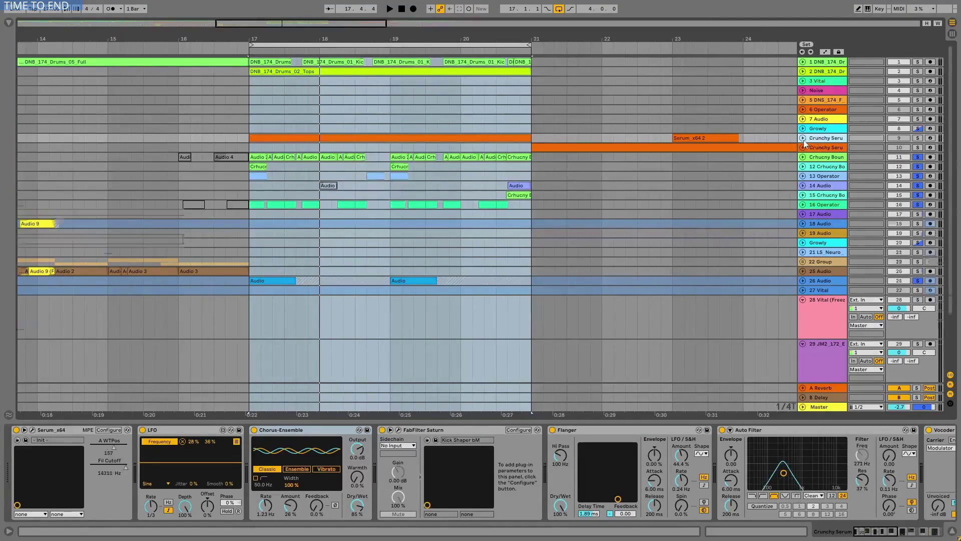
click(803, 137)
click(419, 140)
key(space)
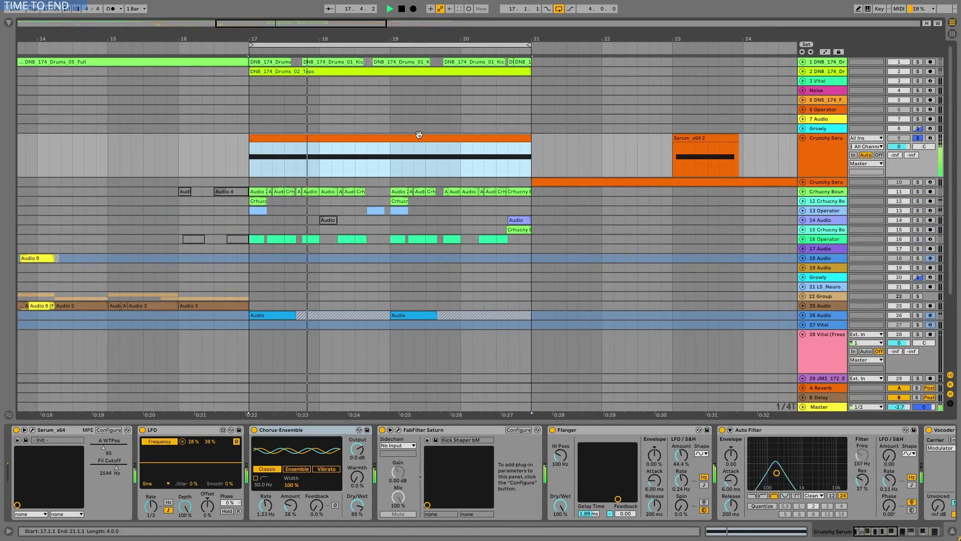
click(830, 139)
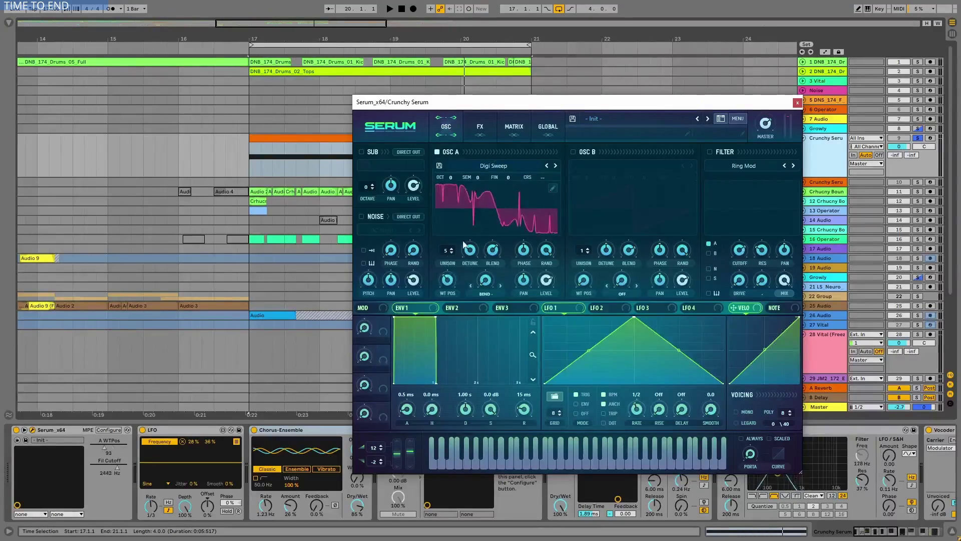
Review the effects and oscillator pages of the Serum synth on Crunchy Serum and close its window
click(479, 126)
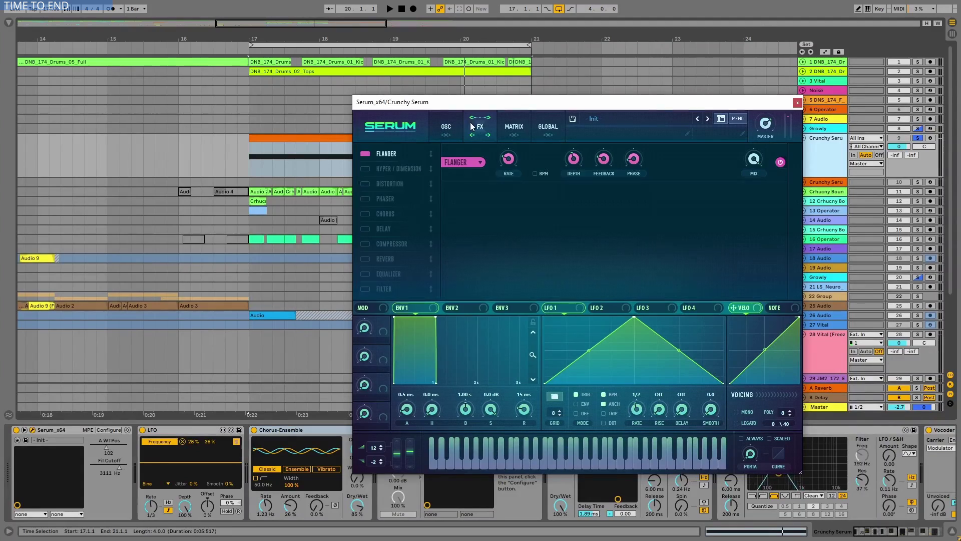
click(444, 128)
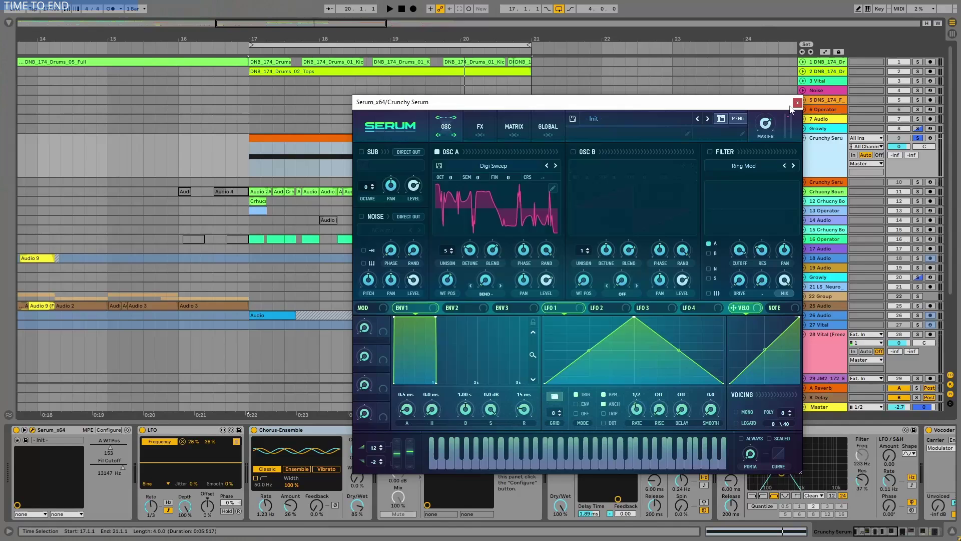
click(797, 102)
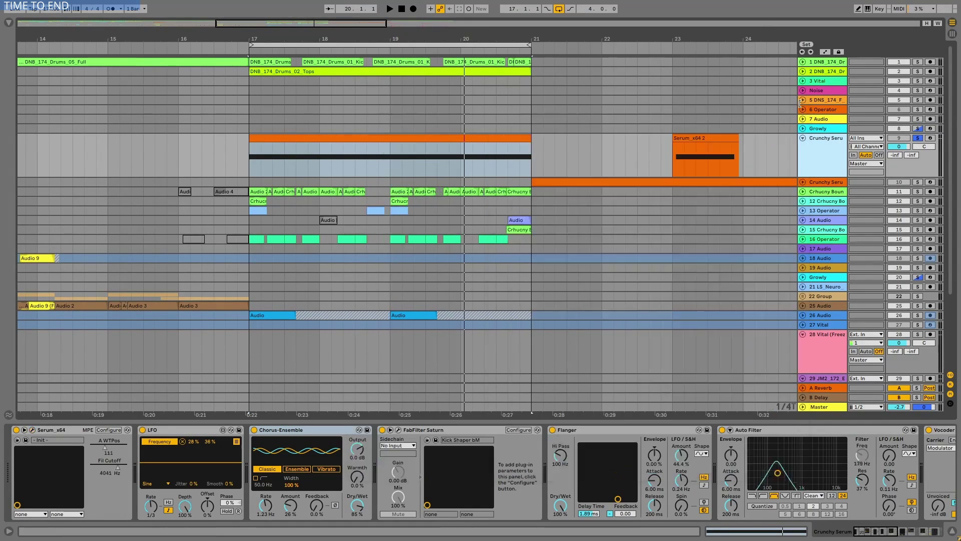
Fold and switch off all effects after the LFO on the Crunchy Serum track and audition the dry sound
alt+double_click(306, 431)
click(256, 455)
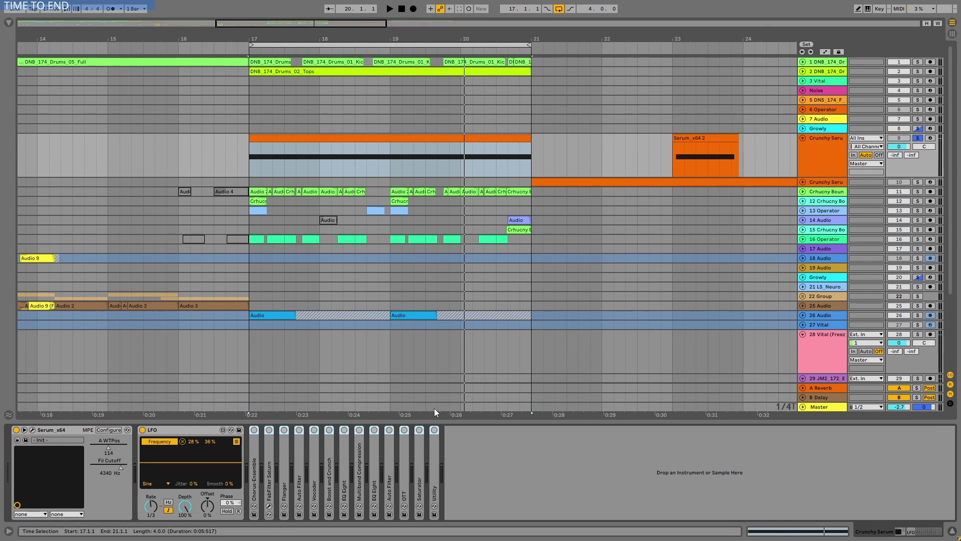
key(space)
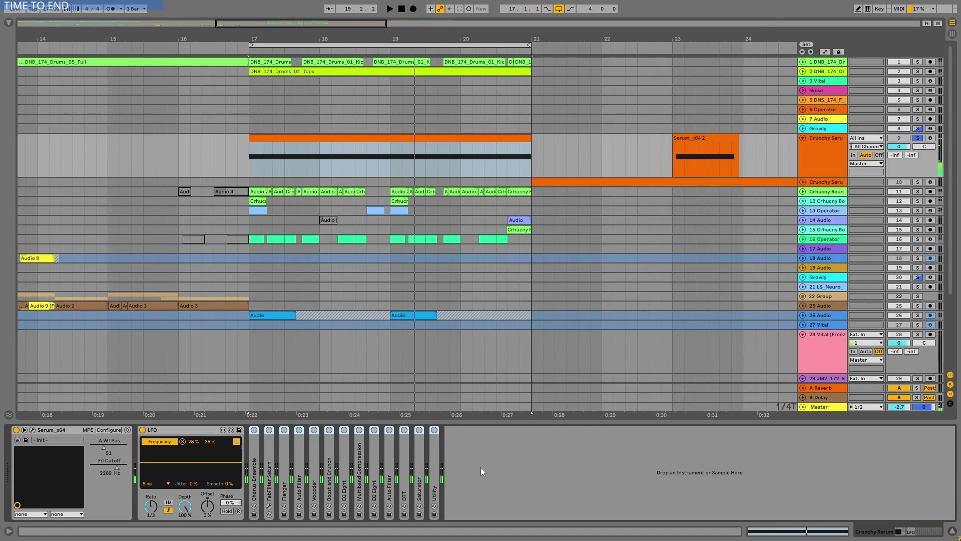
Examine the LFO's mapped parameters and their ranges, and check the filter section in the Serum synth
click(237, 441)
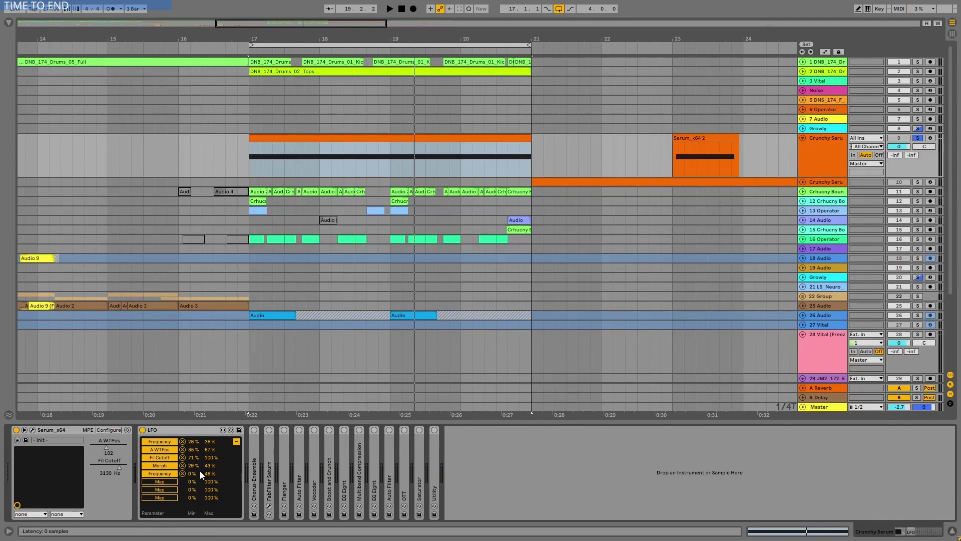
click(237, 441)
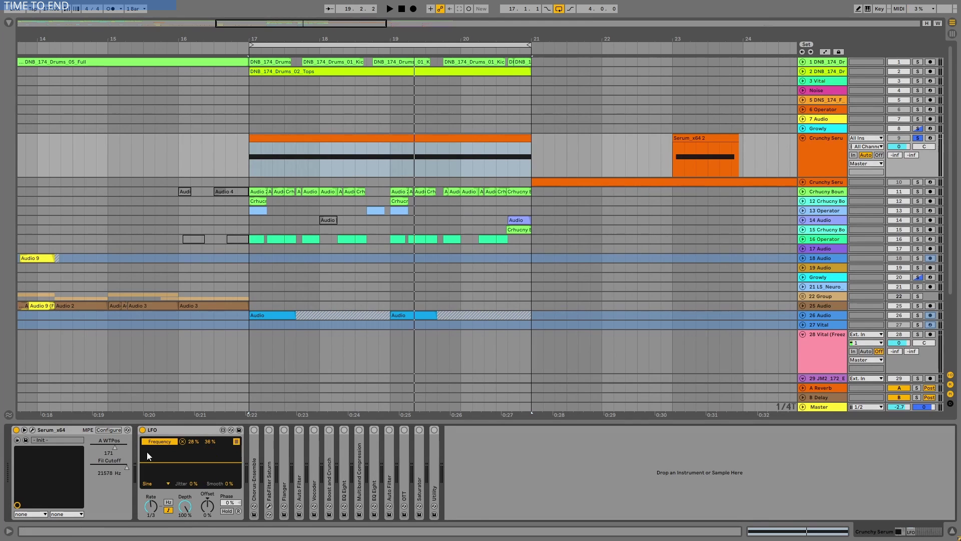
click(53, 430)
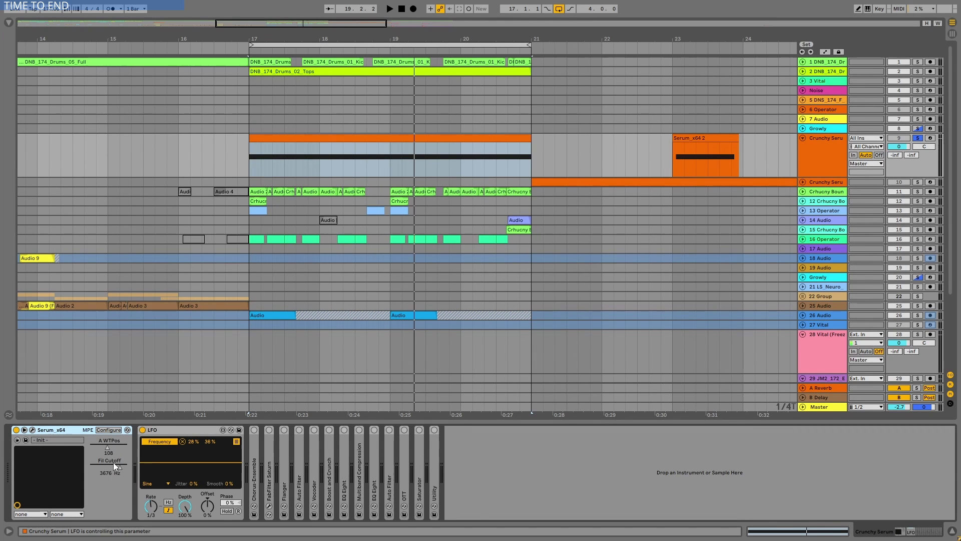
click(32, 429)
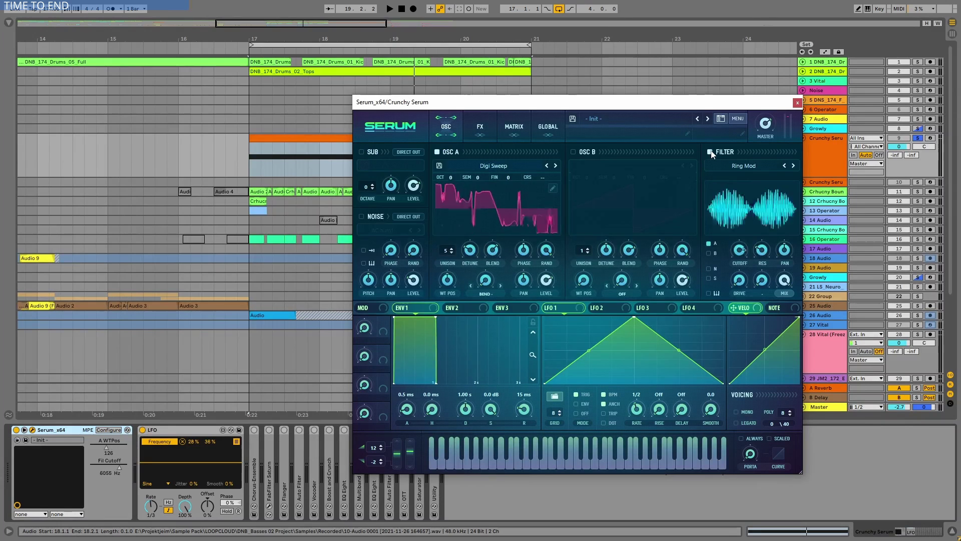
click(32, 430)
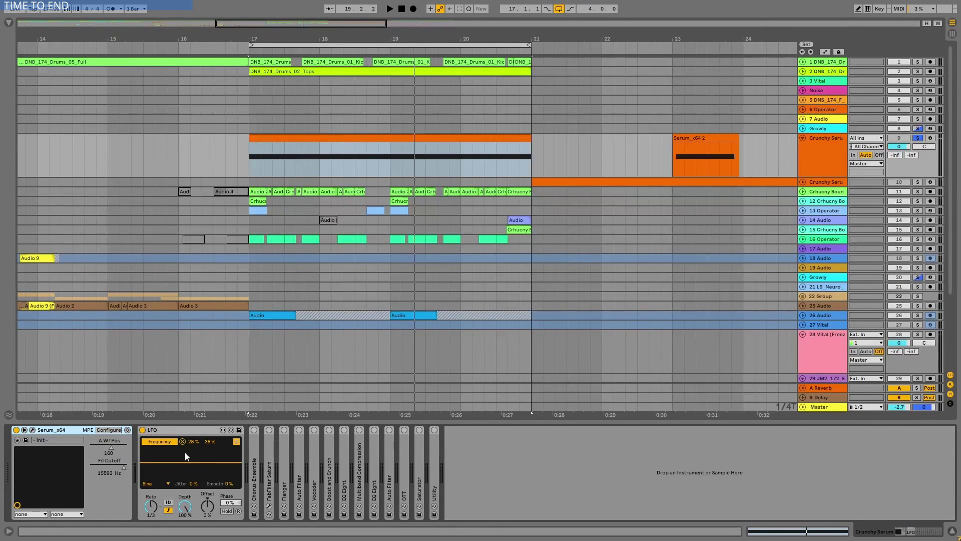
Unfold and enable Chorus-Ensemble and FabFilter Saturn and play the loop through them
double_click(253, 461)
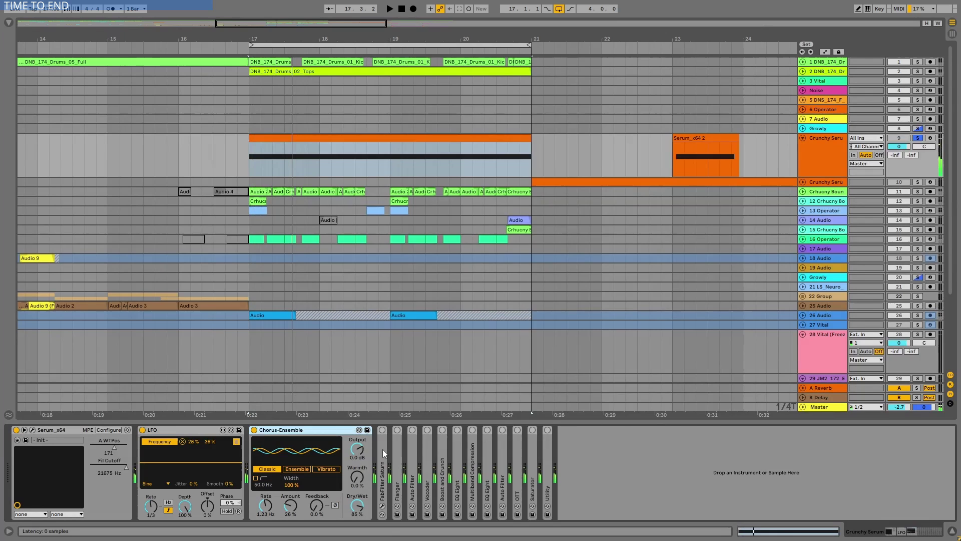
double_click(382, 449)
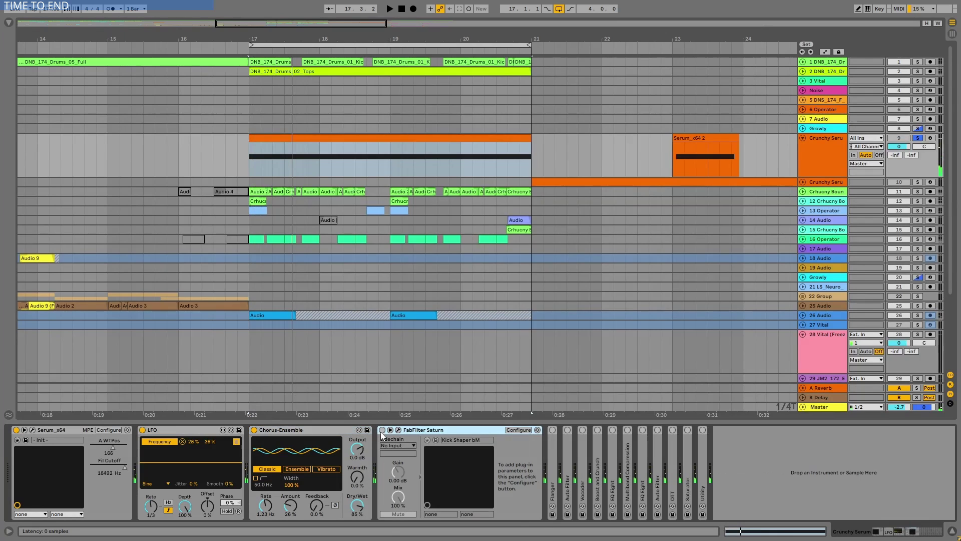
key(space)
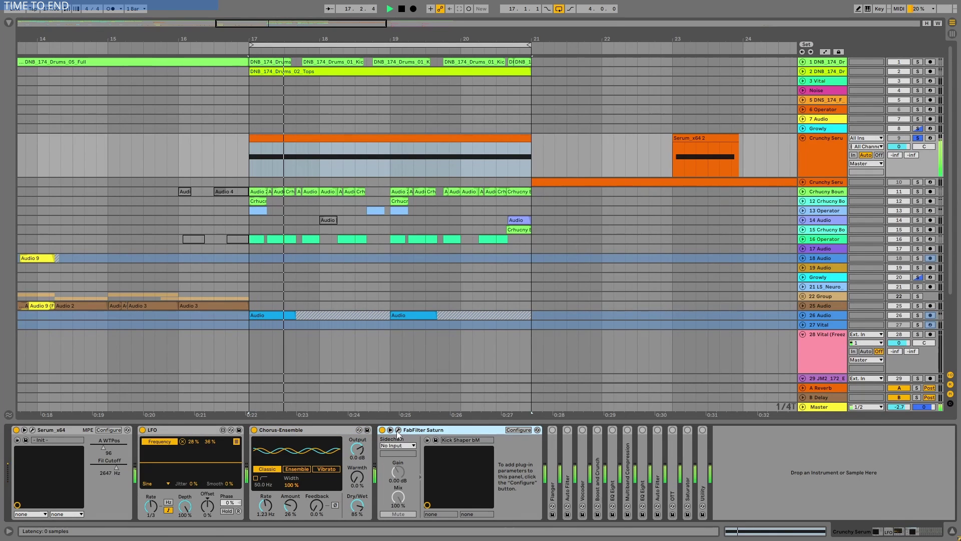
Stop playback and inspect the band distortion settings in the FabFilter Saturn window
key(space)
click(398, 430)
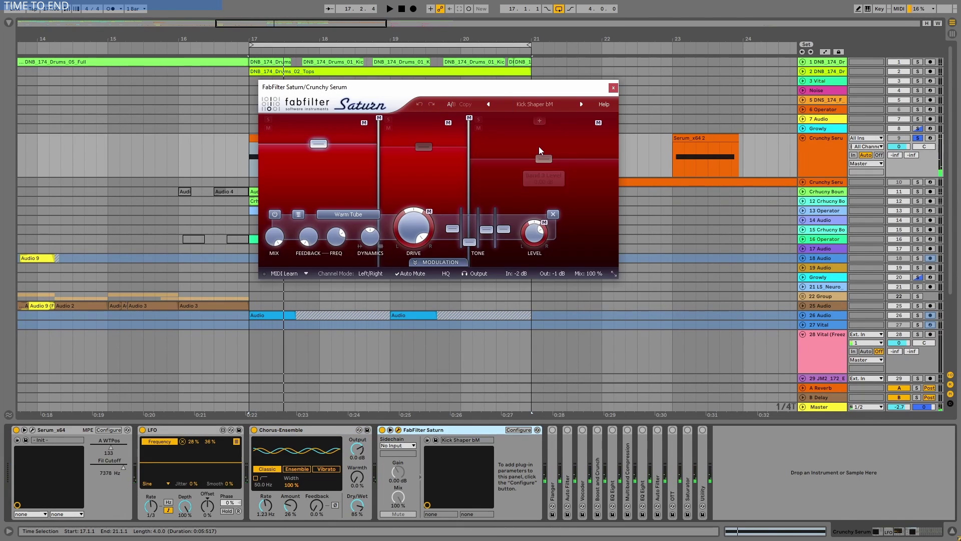
click(613, 88)
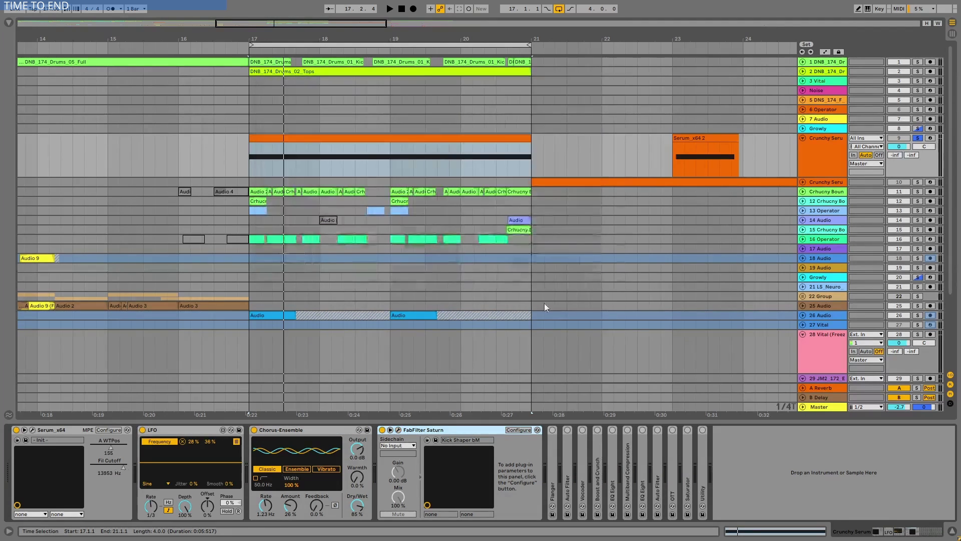
Unfold and enable the Flanger, Auto Filter and Vocoder after Saturn, auditioning the loop with them
double_click(551, 457)
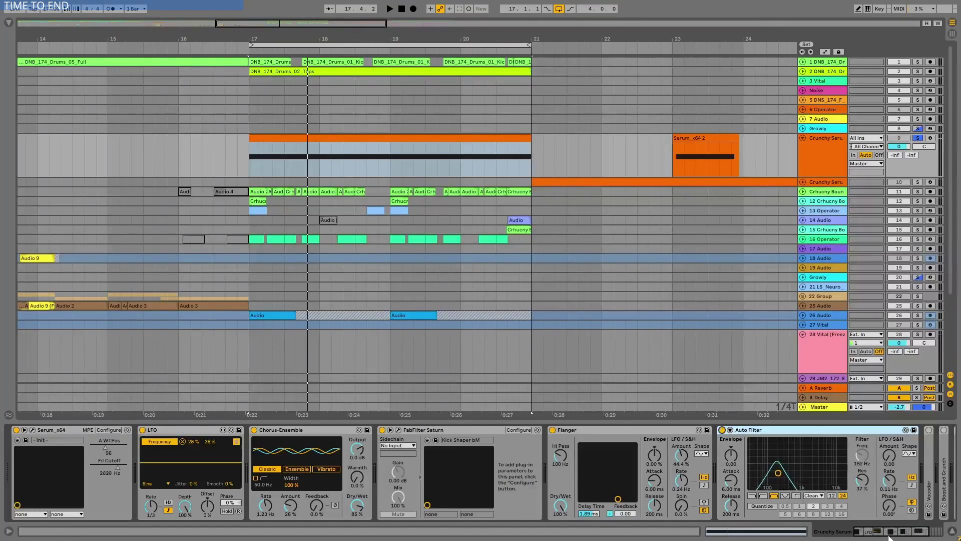
drag(889, 537, 931, 535)
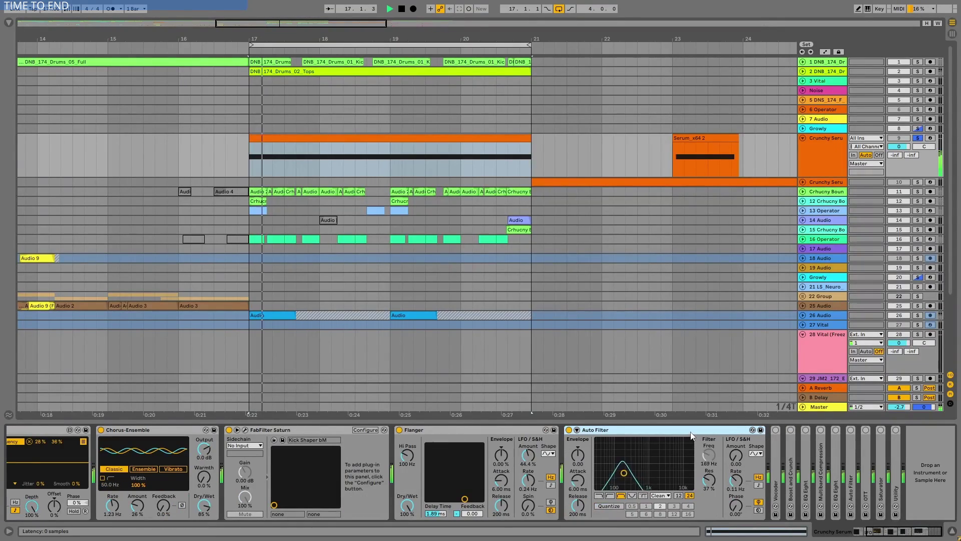
double_click(777, 448)
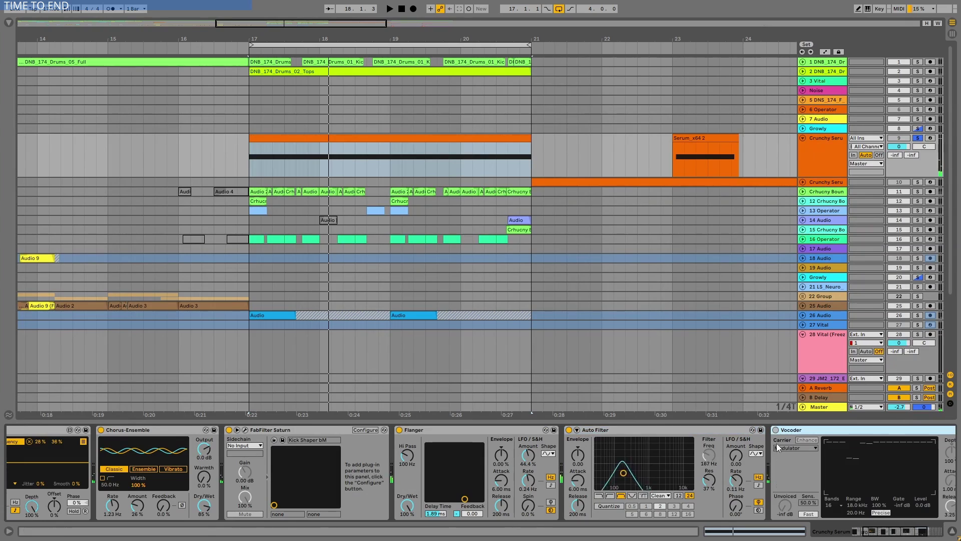
key(space)
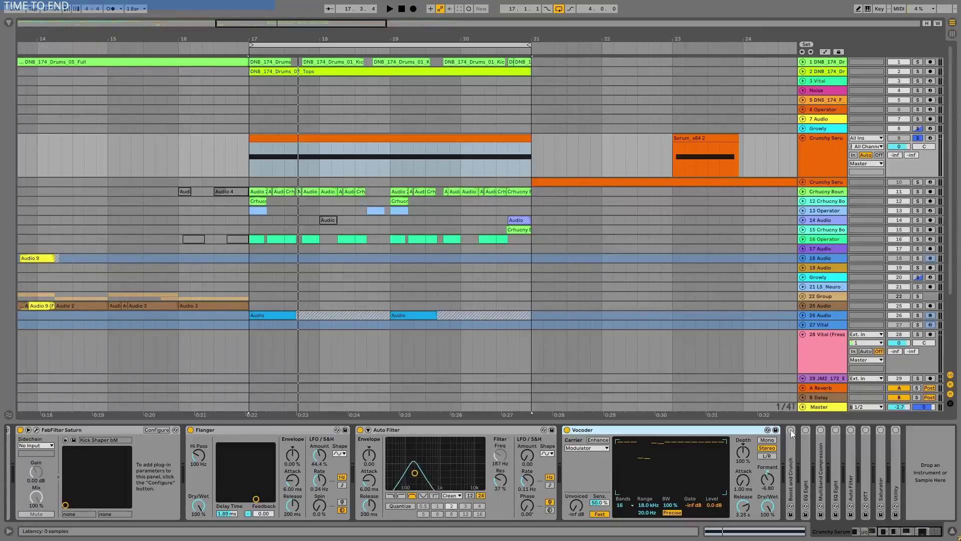
Unfold and enable Boost and Crunch and the EQ Eight that follows it, auditioning the loop
double_click(791, 443)
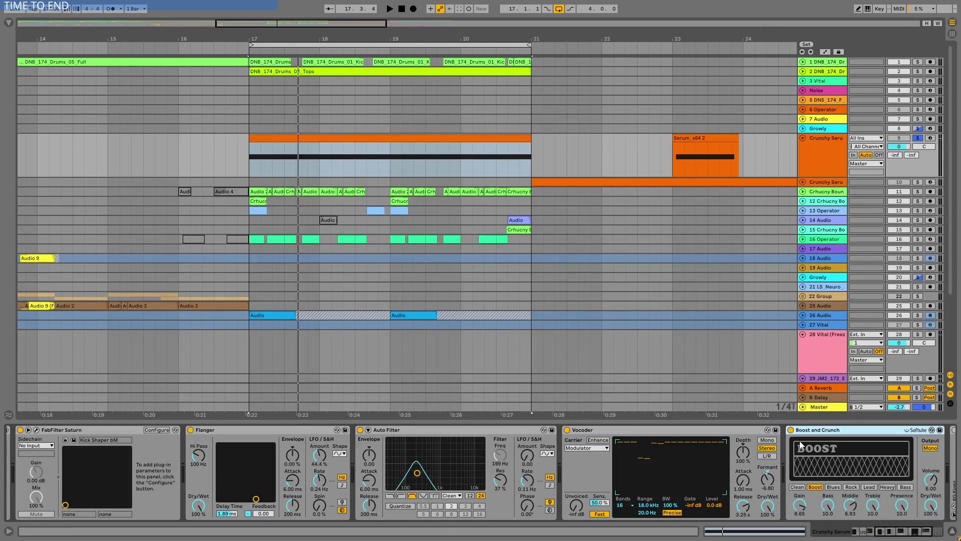
key(space)
click(898, 530)
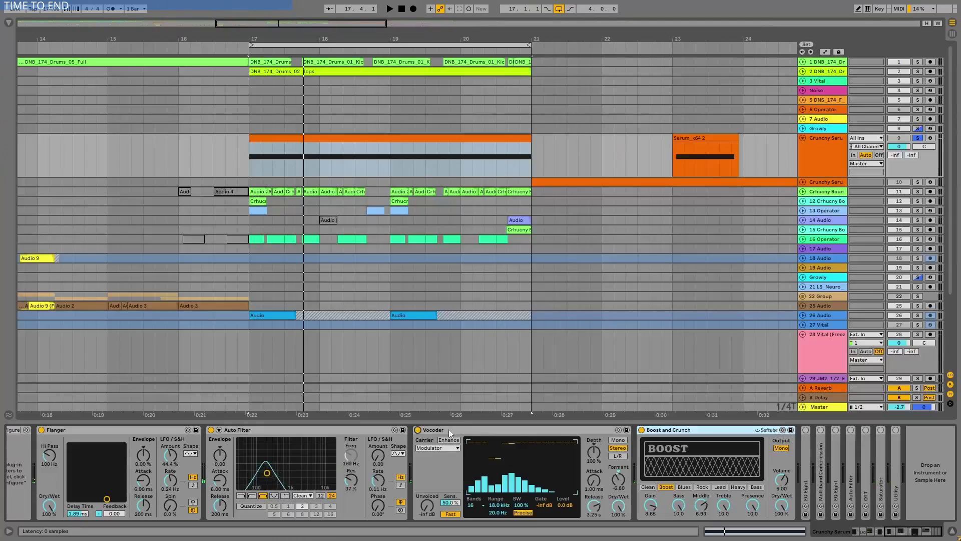
click(449, 432)
key(space)
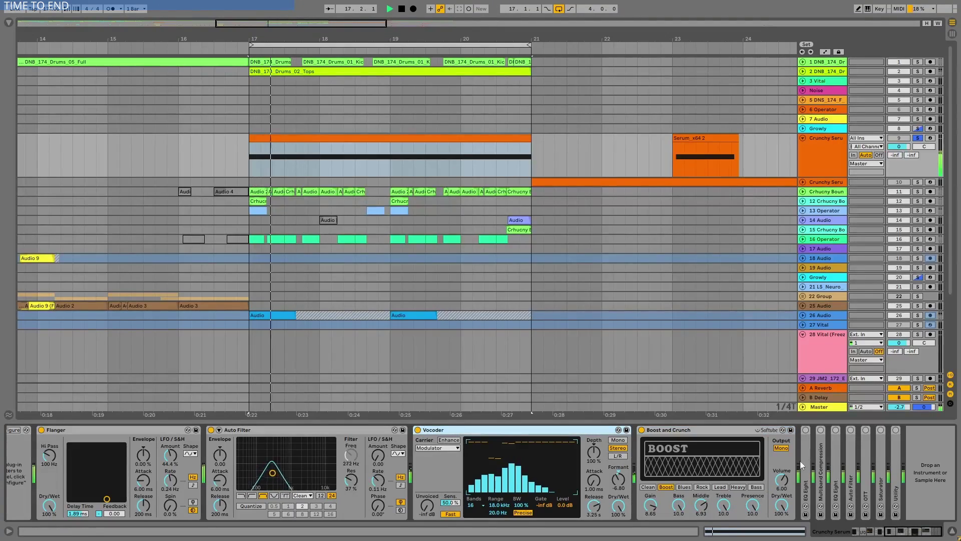
double_click(808, 452)
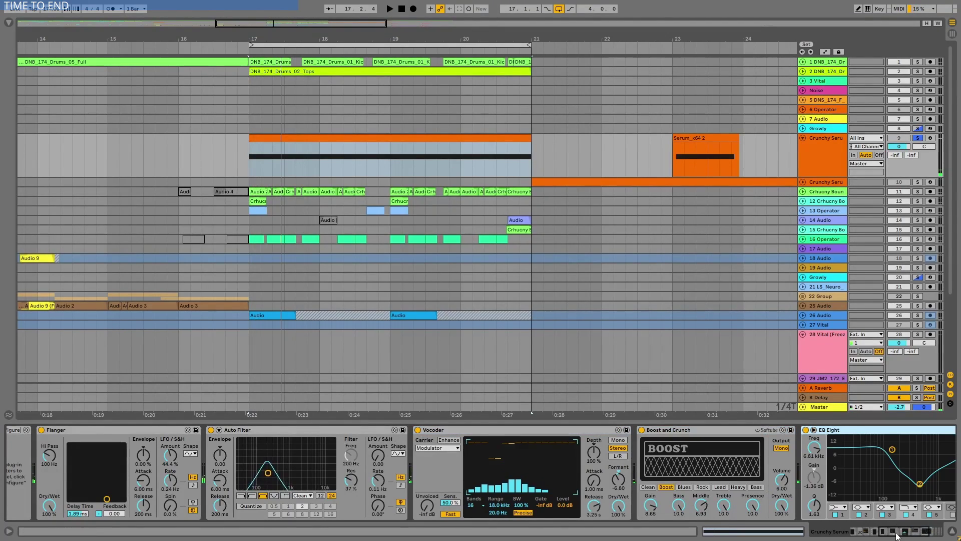
drag(897, 535, 919, 539)
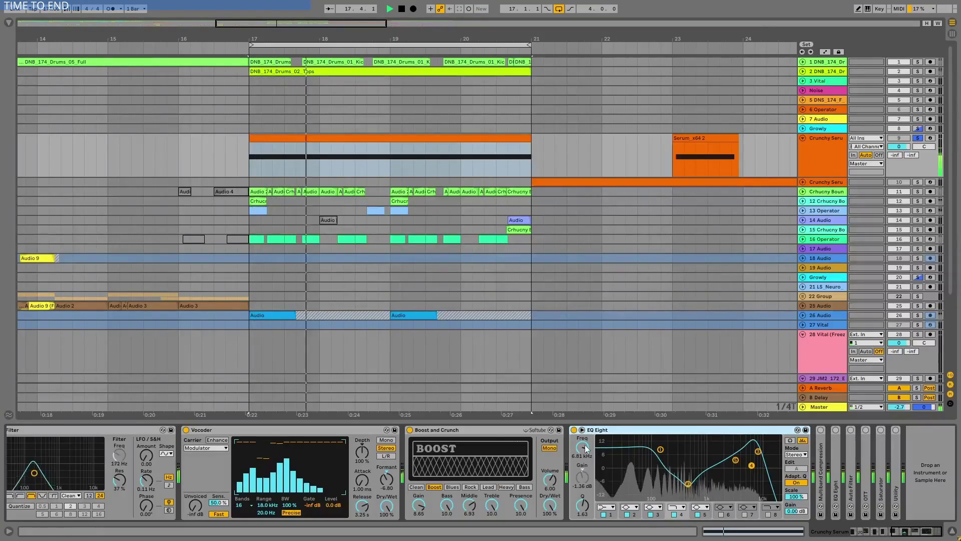
Bypass and re-enable the Vocoder during playback to compare the sound with and without it
click(186, 430)
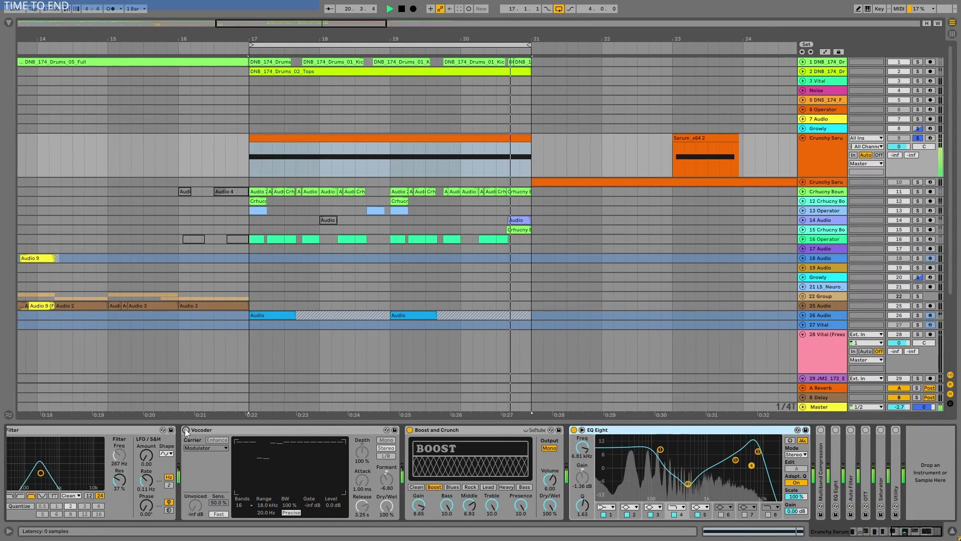
click(186, 429)
click(225, 434)
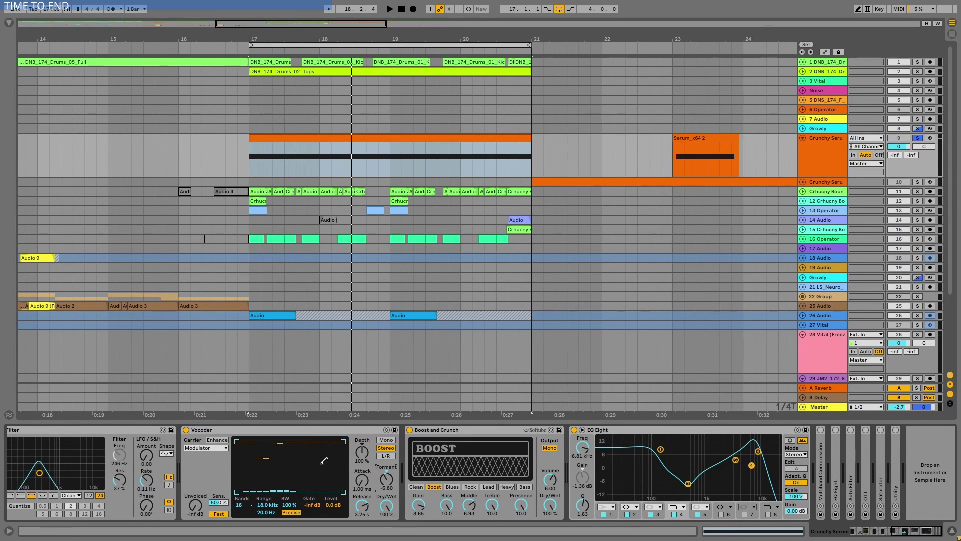
Unfold and enable Multiband Compression and the EQ Eight after it, and audition the loop through both
key(space)
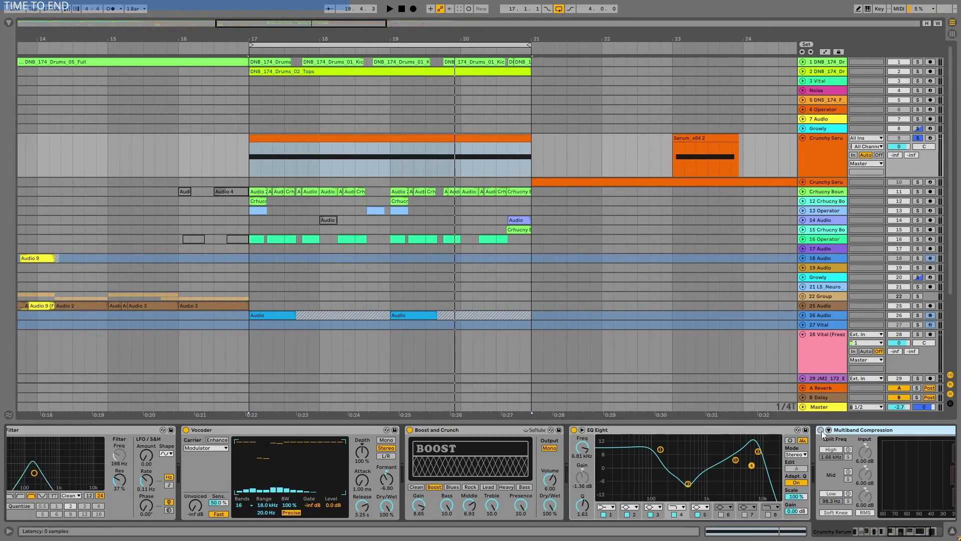
scroll(816, 443, right, 5)
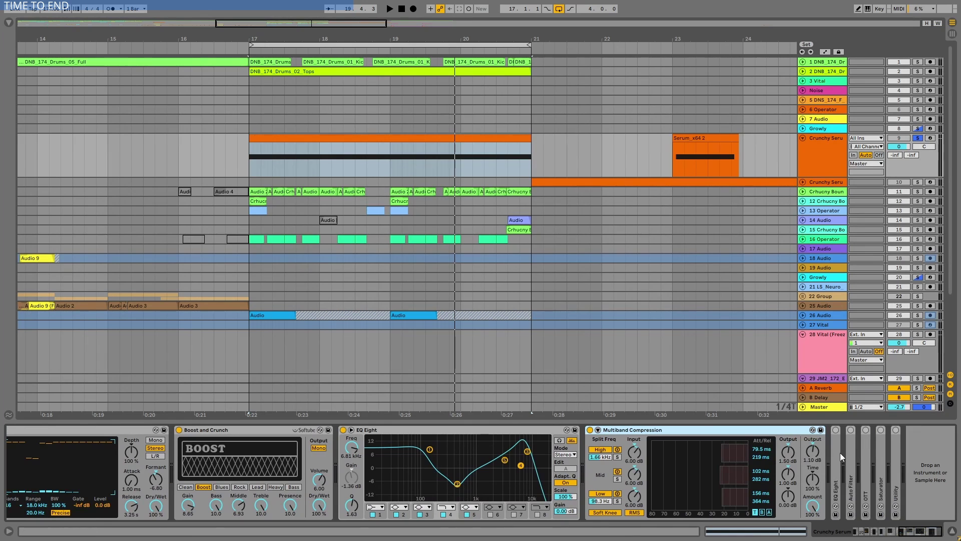
double_click(836, 445)
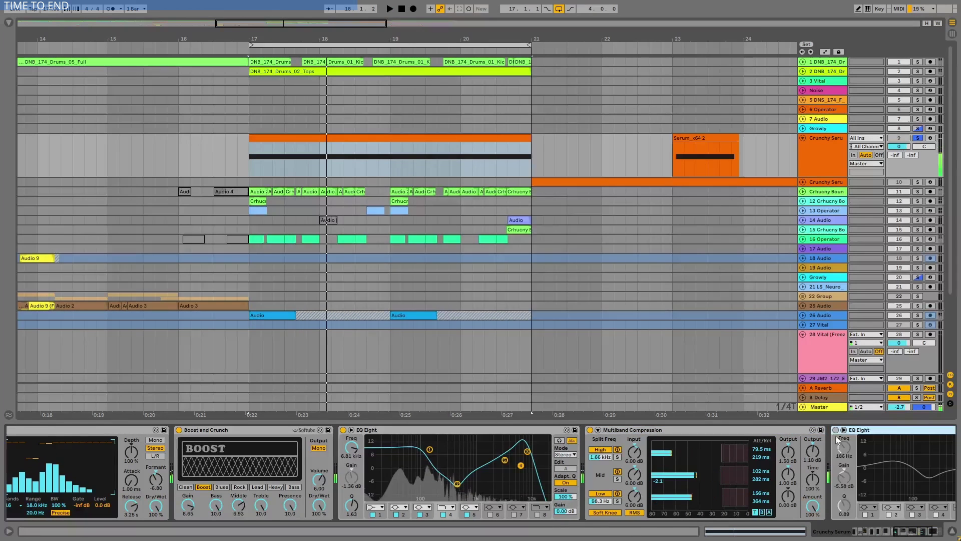
click(835, 430)
drag(903, 535, 925, 537)
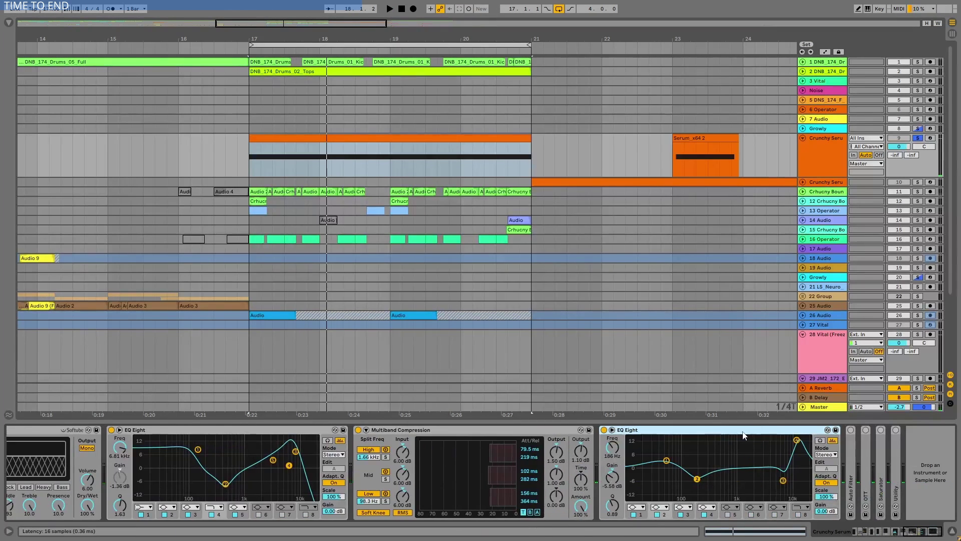
key(space)
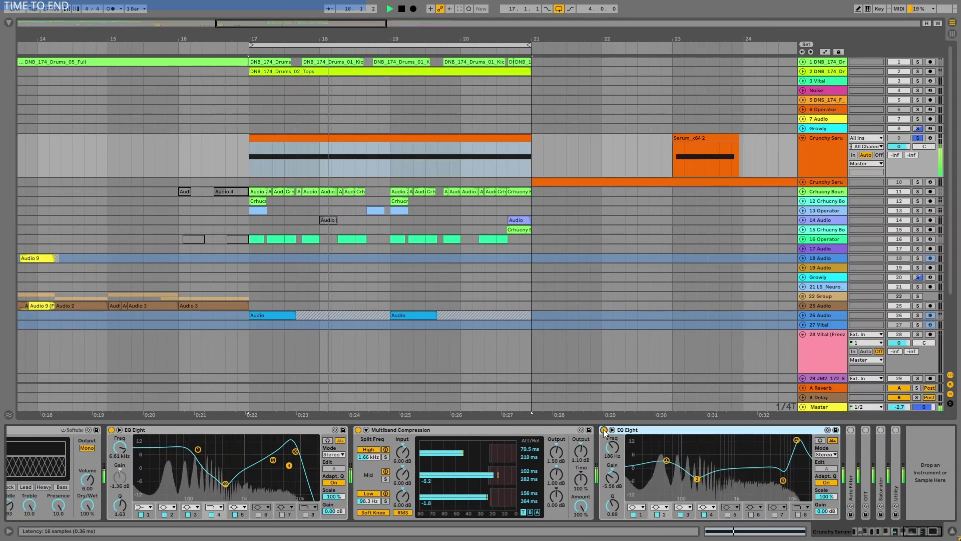
click(852, 448)
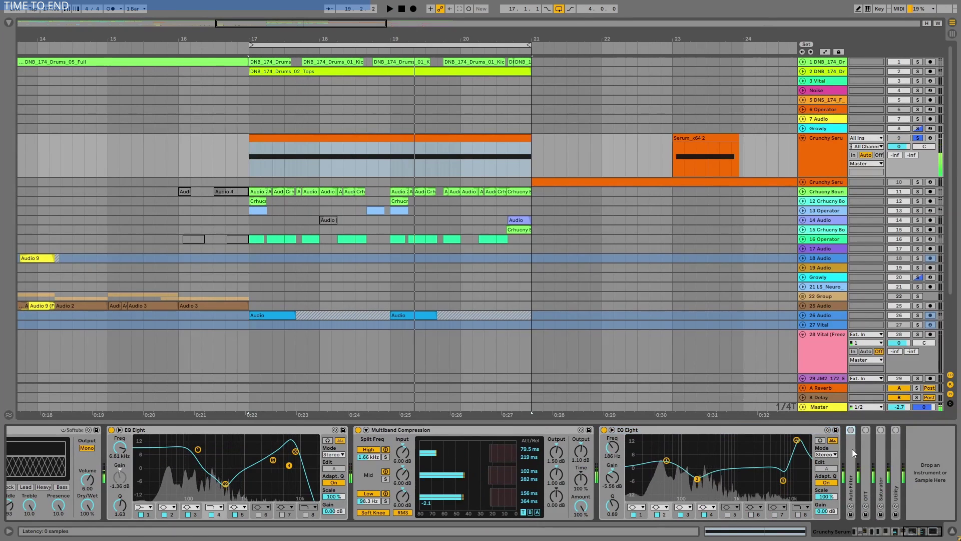
Unfold and enable the Auto Filter after the last EQ Eight, auditioning the loop with it
double_click(852, 449)
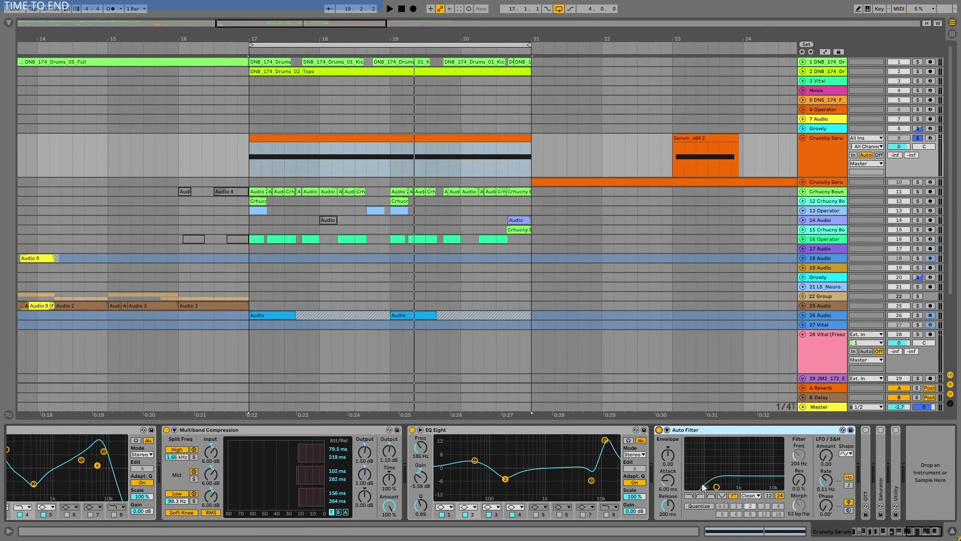
key(space)
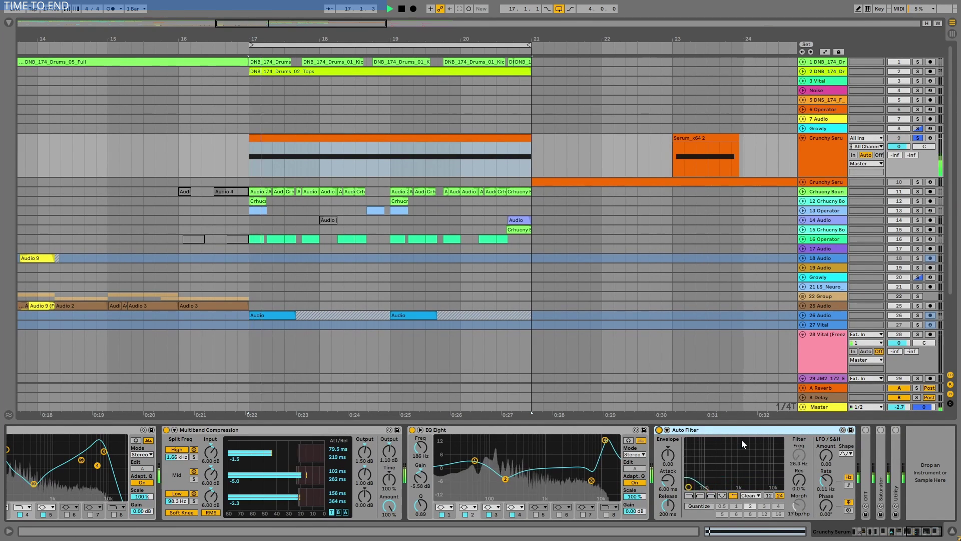
click(659, 430)
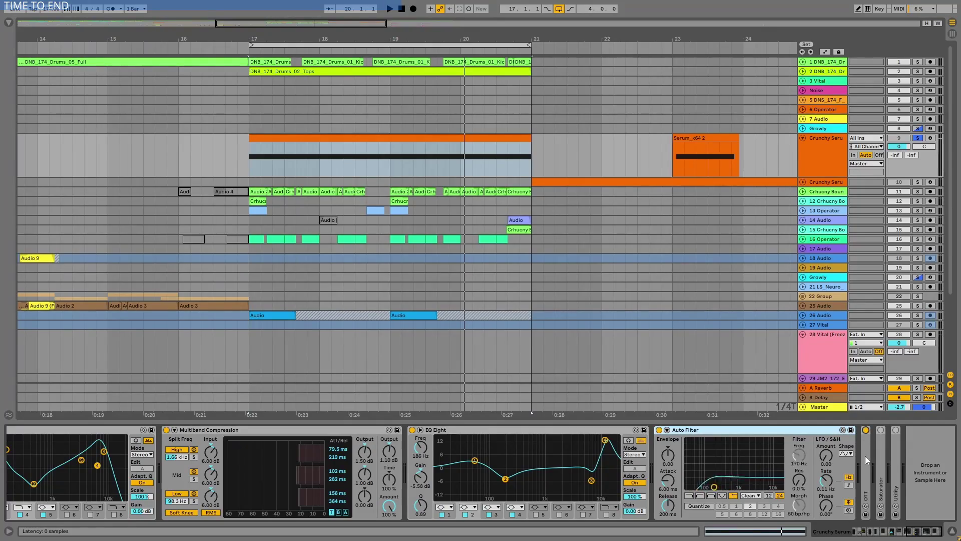
Unfold and enable OTT and the Saturator after the Auto Filter, auditioning the loop through both
double_click(865, 455)
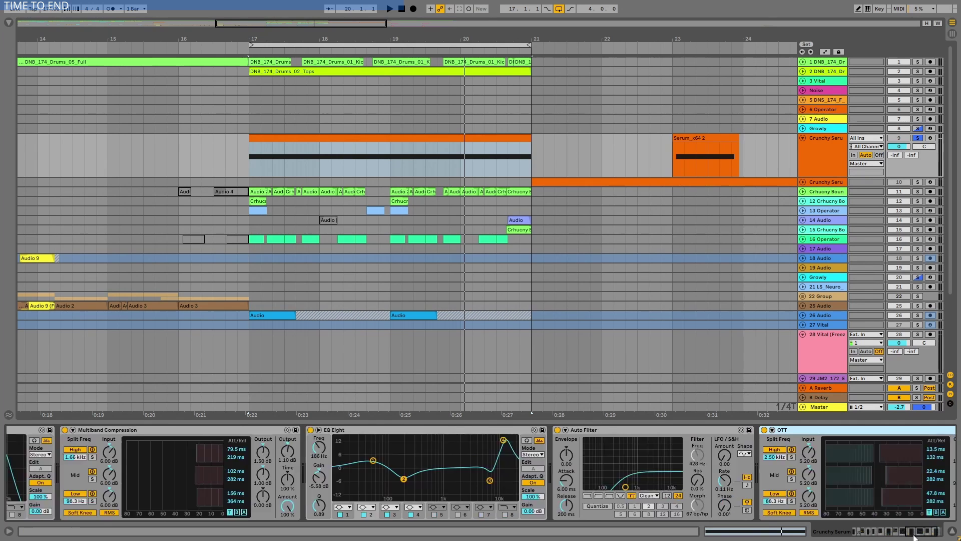
double_click(882, 460)
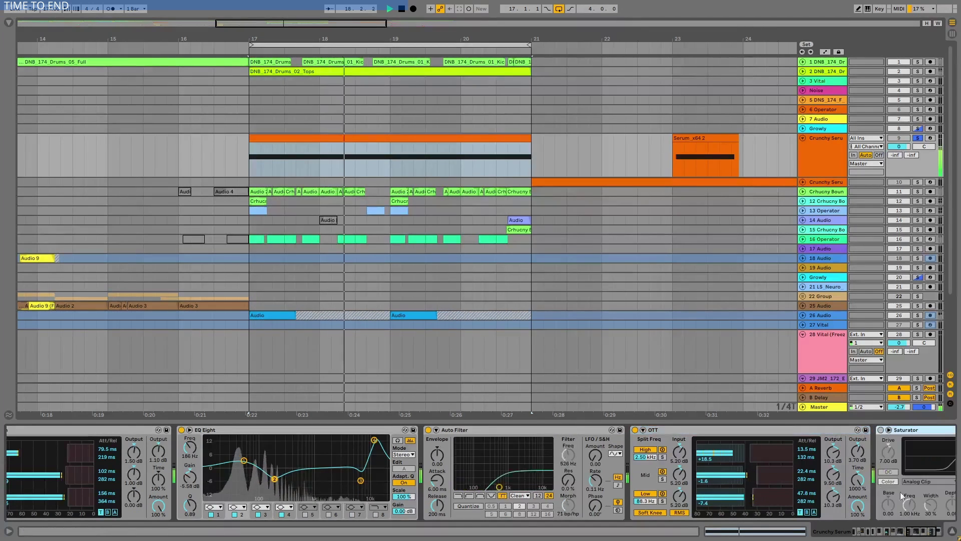
click(711, 430)
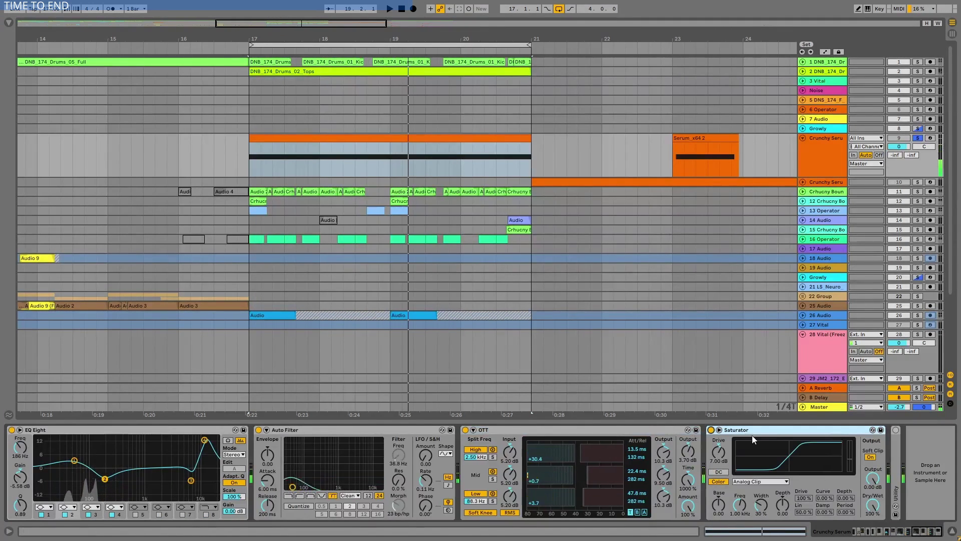
Unfold and enable the Utility that ends the chain, and compare the playing loop with it bypassed and re-enabled
double_click(896, 431)
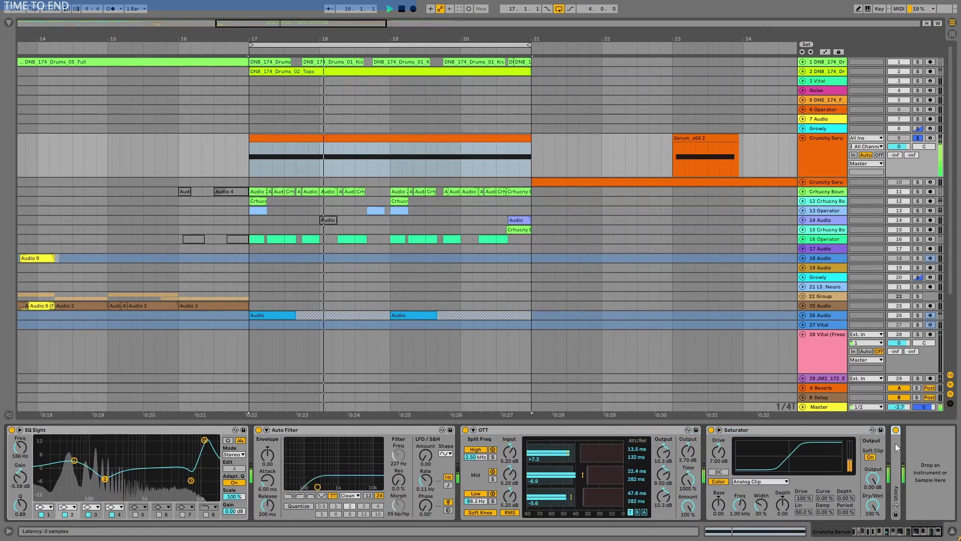
click(925, 530)
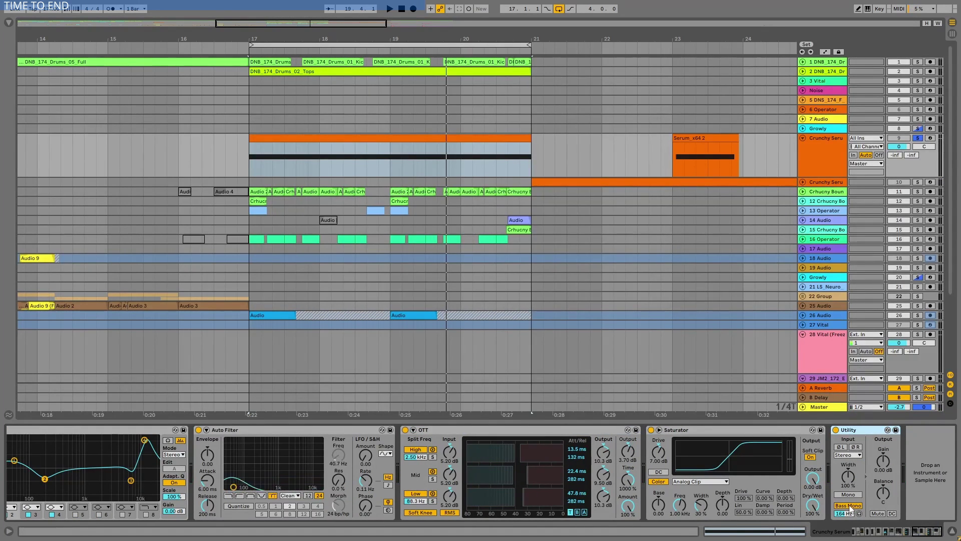
click(835, 429)
key(space)
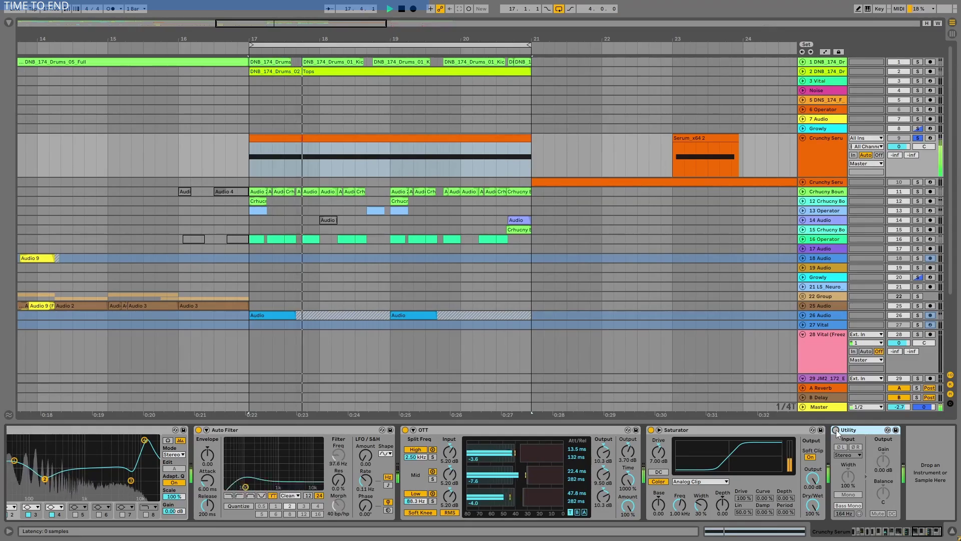
click(837, 430)
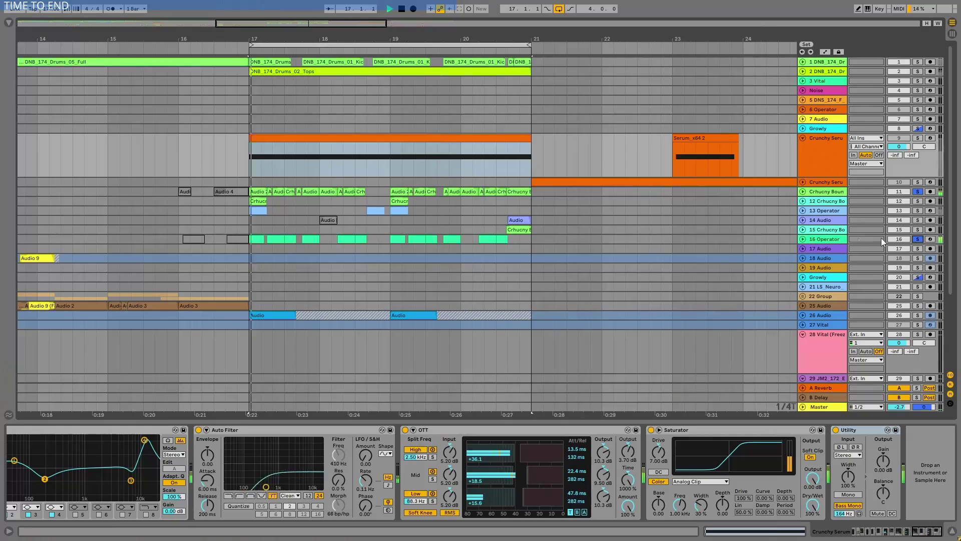
Display the device chains of the 16 Operator track and the 12 Crhucny Bounce track
click(833, 239)
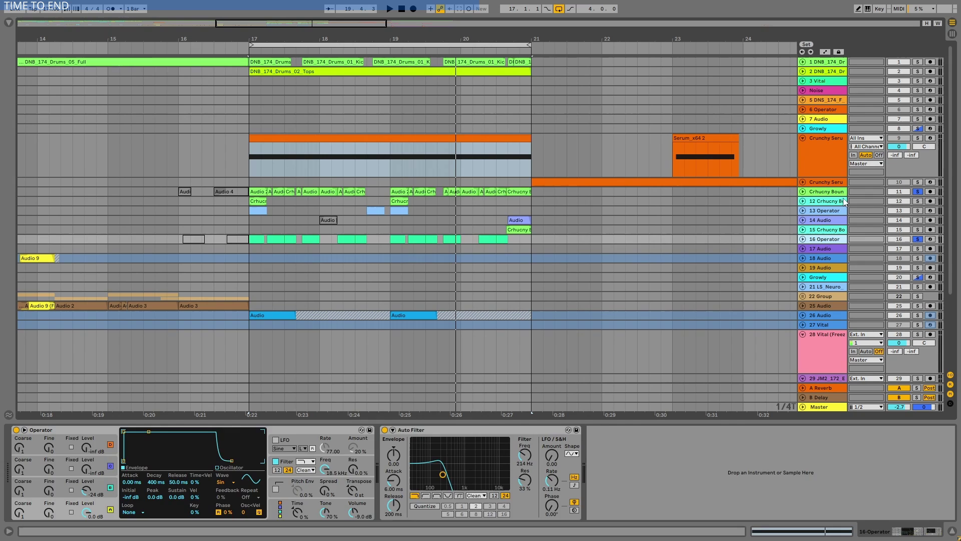
click(834, 200)
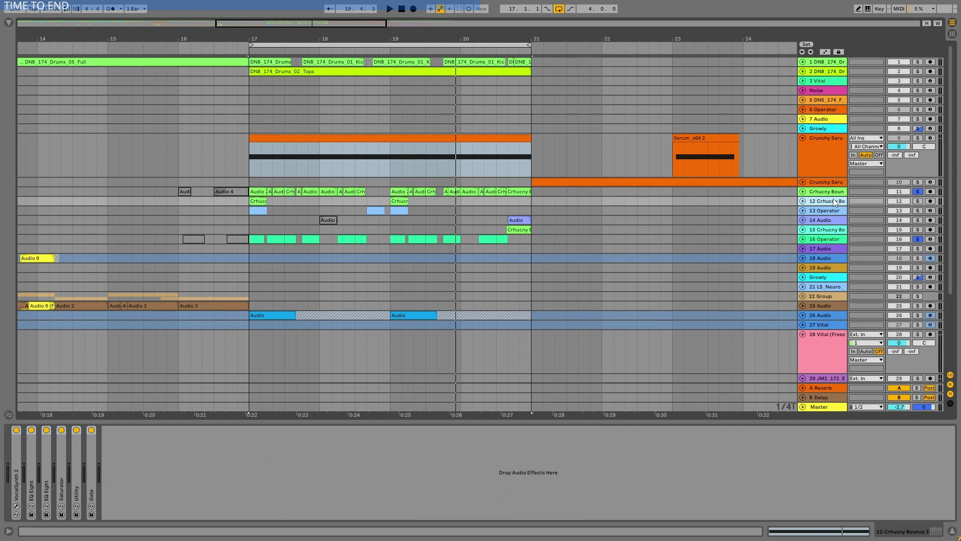
Play the four-bar loop from bar 17 and solo the 12 Crhucny Bounce track to hear it by itself
click(369, 46)
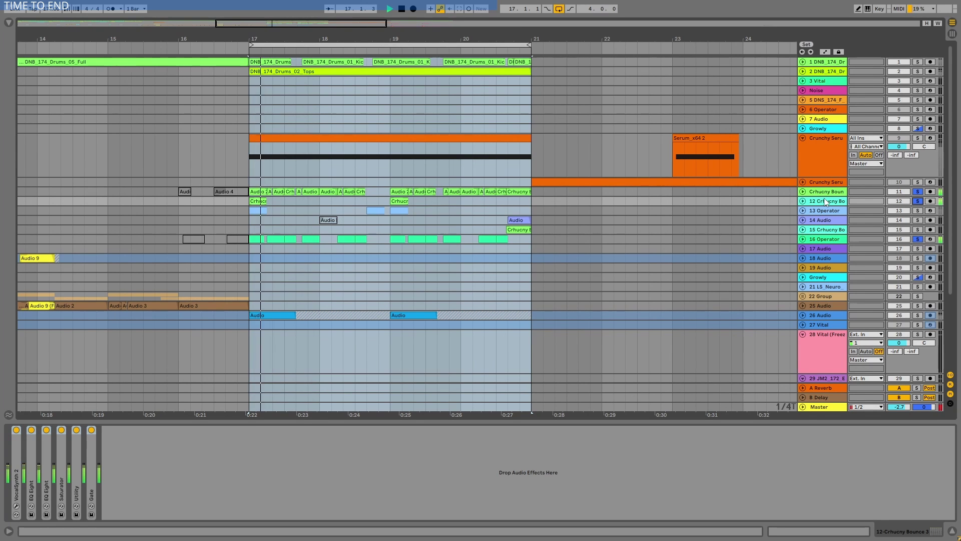
click(917, 202)
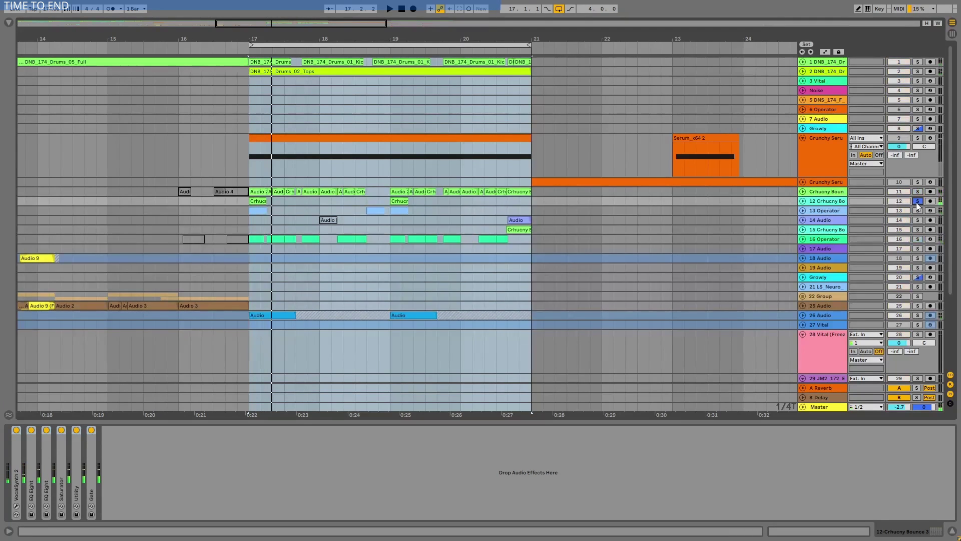
key(space)
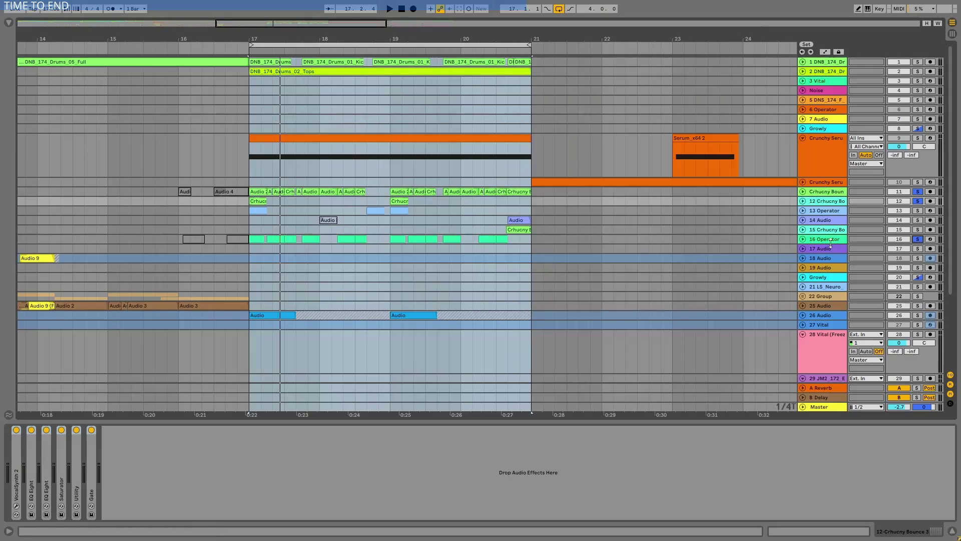
Solo tracks 14 and 15 and audition the fill at the loop's end, adding tracks 11 and 16 to the solo
click(918, 219)
ctrl+click(920, 229)
click(518, 220)
key(space)
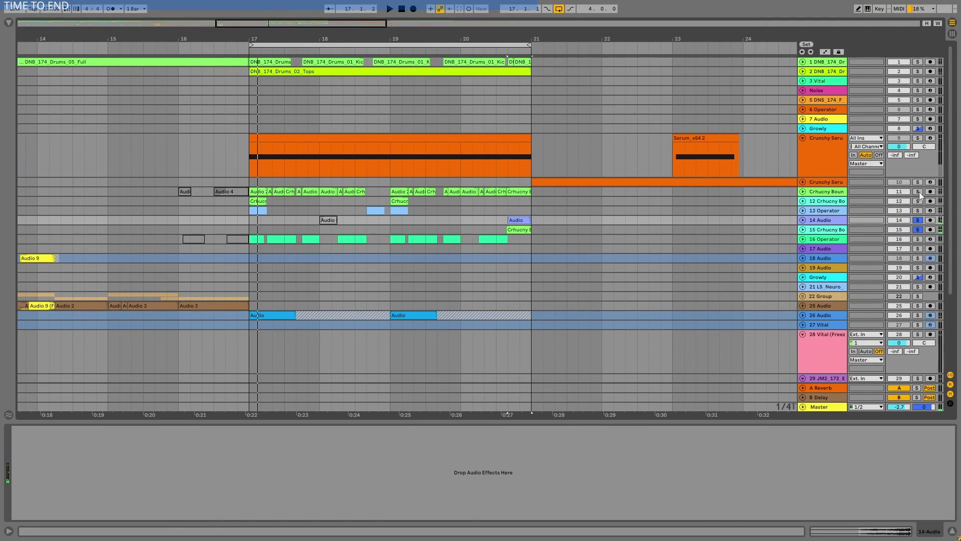
ctrl+click(919, 191)
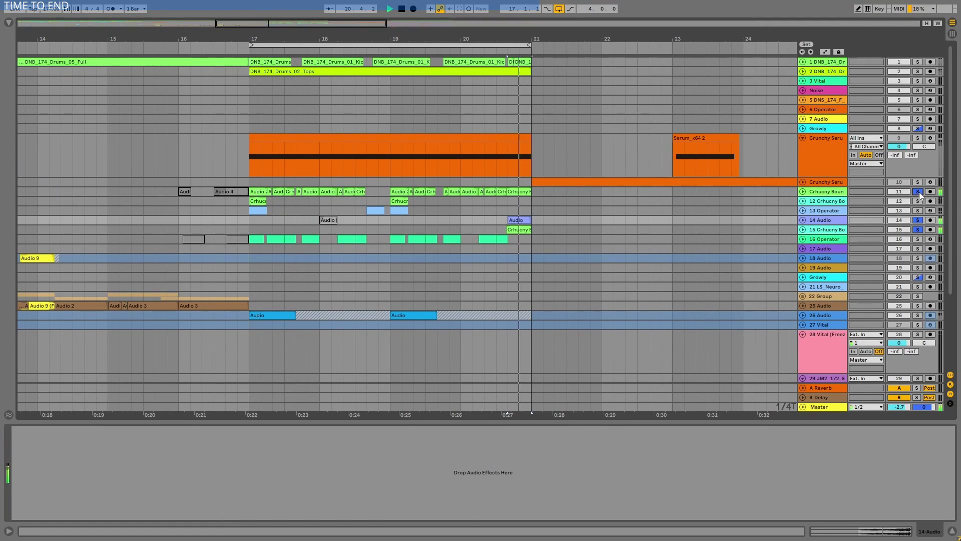
ctrl+click(918, 239)
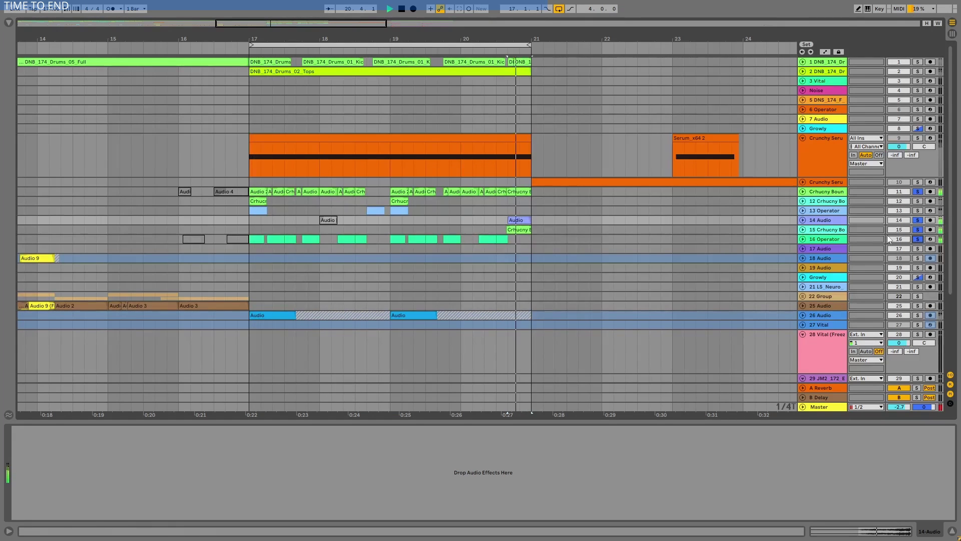
Solo the 13 Operator track and audition it from its first clip at bar 17
click(918, 210)
click(256, 210)
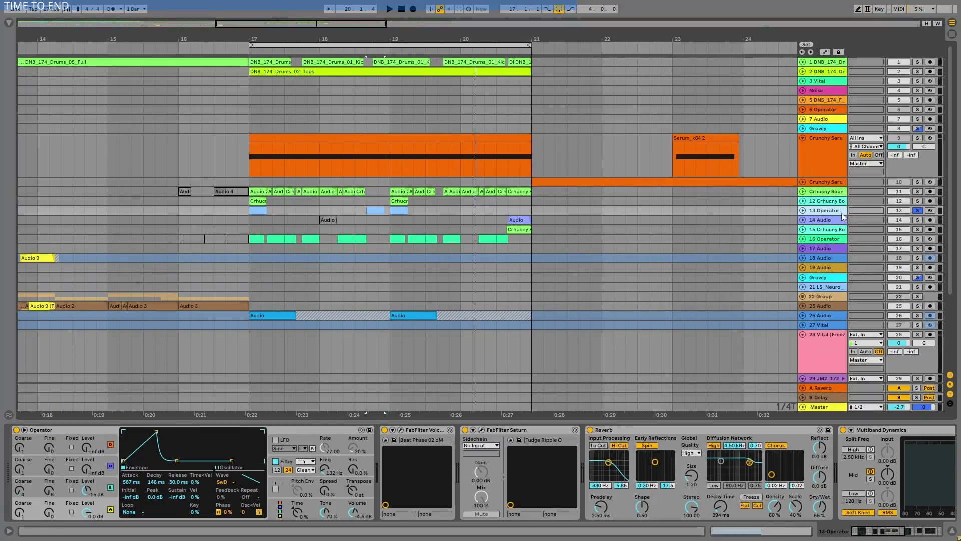
Unfold and solo the 12 Crhucny Bounce track, and play its first clip at bar 17
click(895, 199)
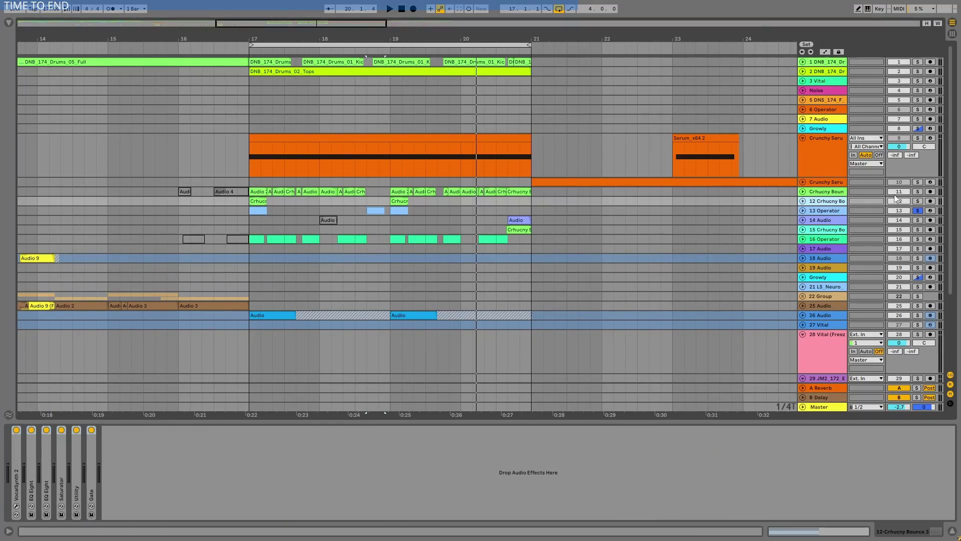
click(803, 202)
click(256, 202)
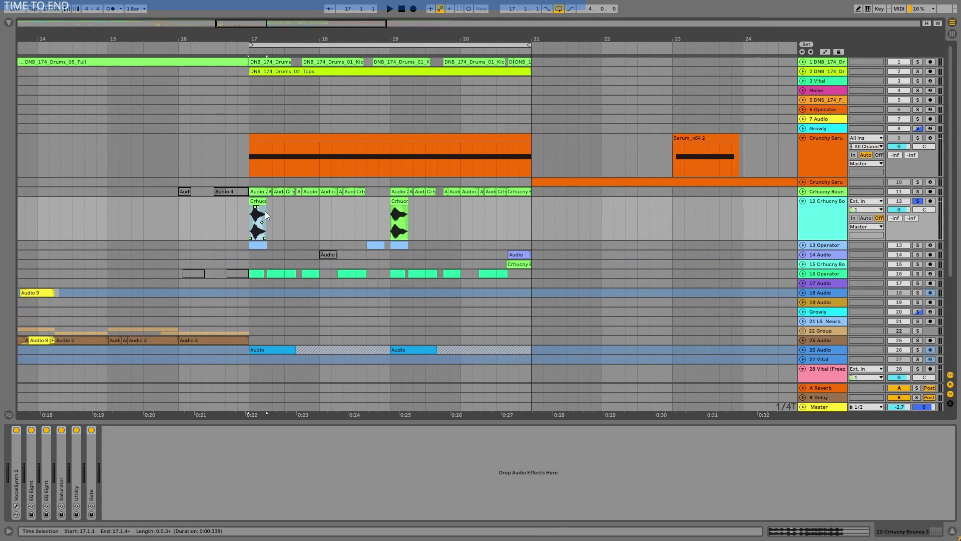
key(space)
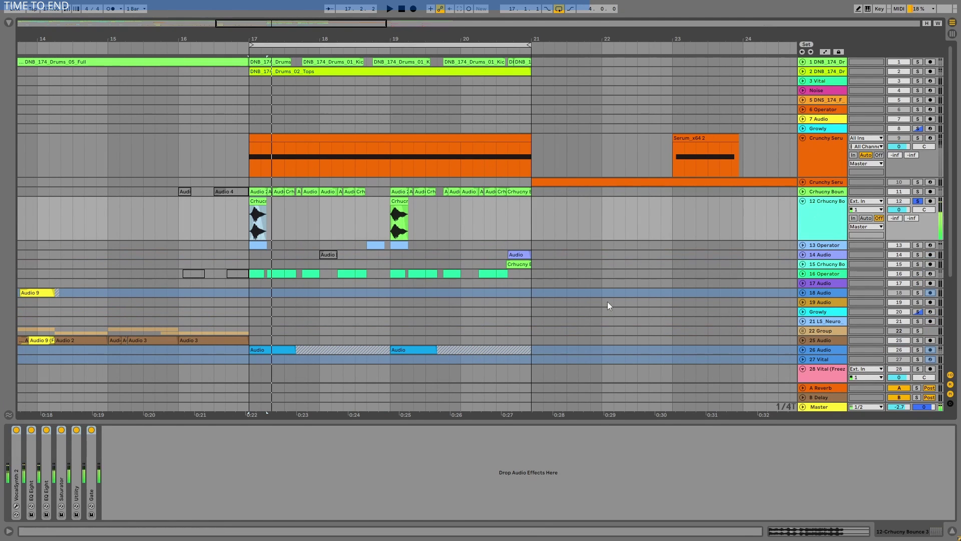
Show the warp and pitch settings of the first clip on track 12 and audition it
click(291, 250)
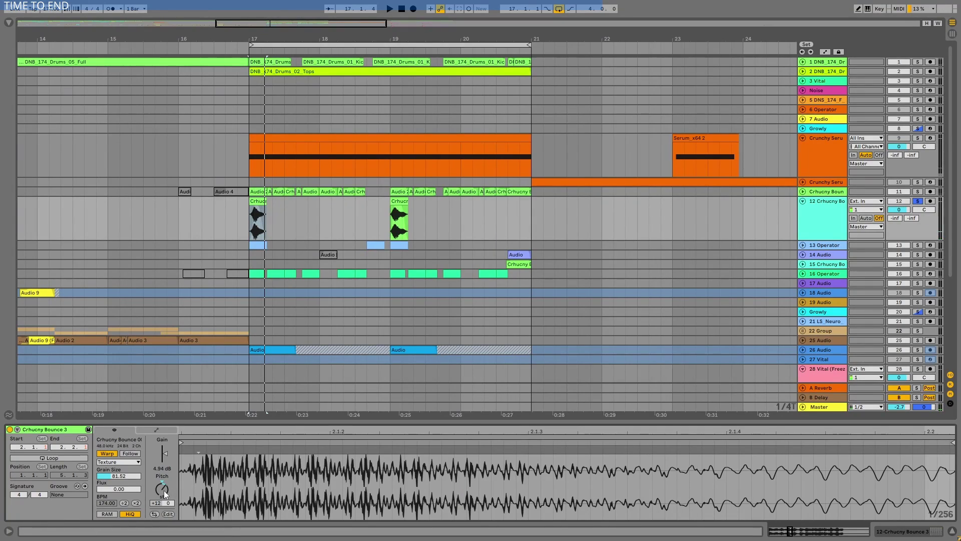
key(space)
click(111, 477)
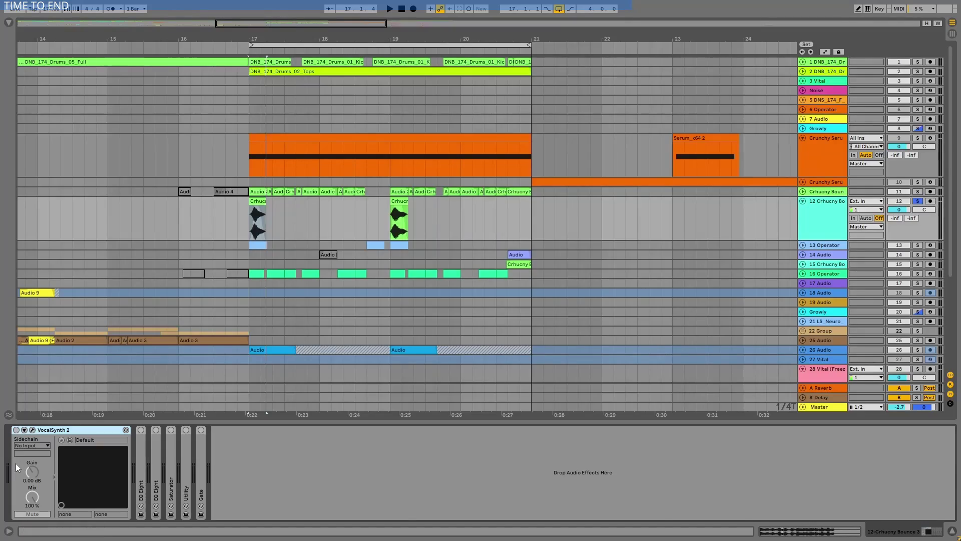
Enable VocalSynth 2 on track 12 and inspect its window and preset list, auditioning the clip through it
click(16, 430)
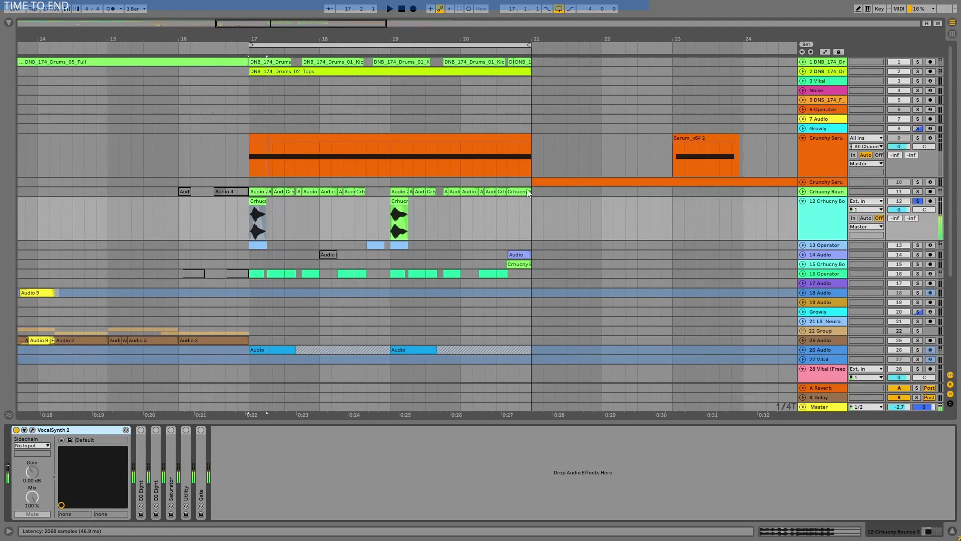
key(ctrl+alt+p)
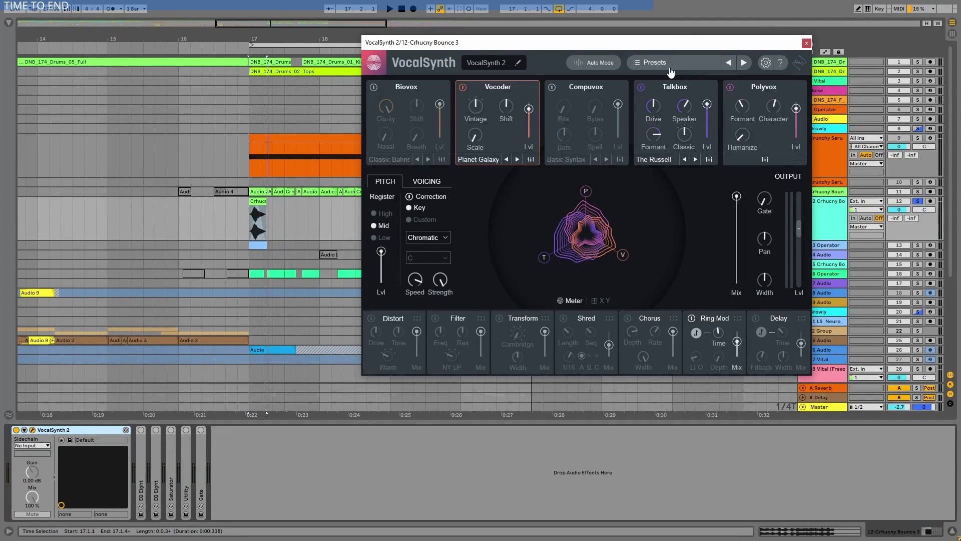
click(670, 62)
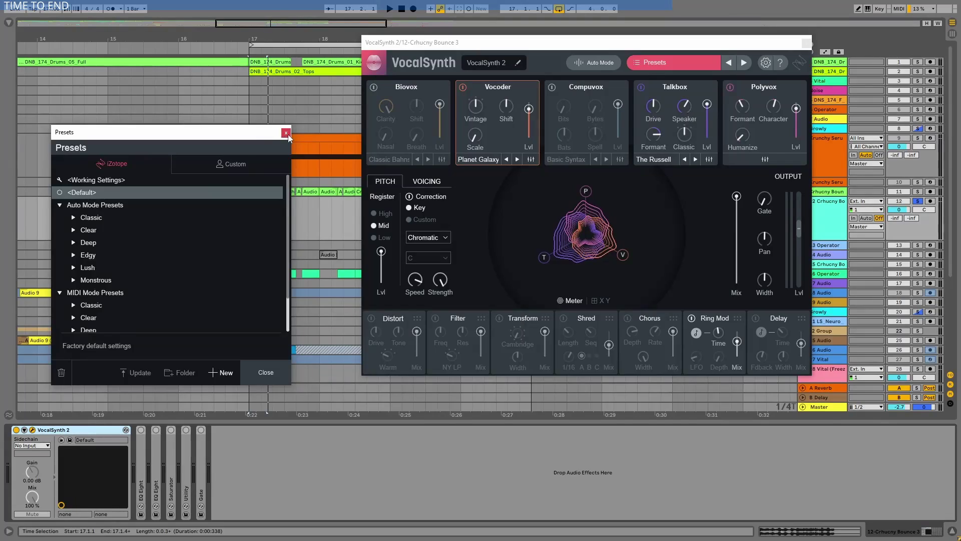
click(287, 133)
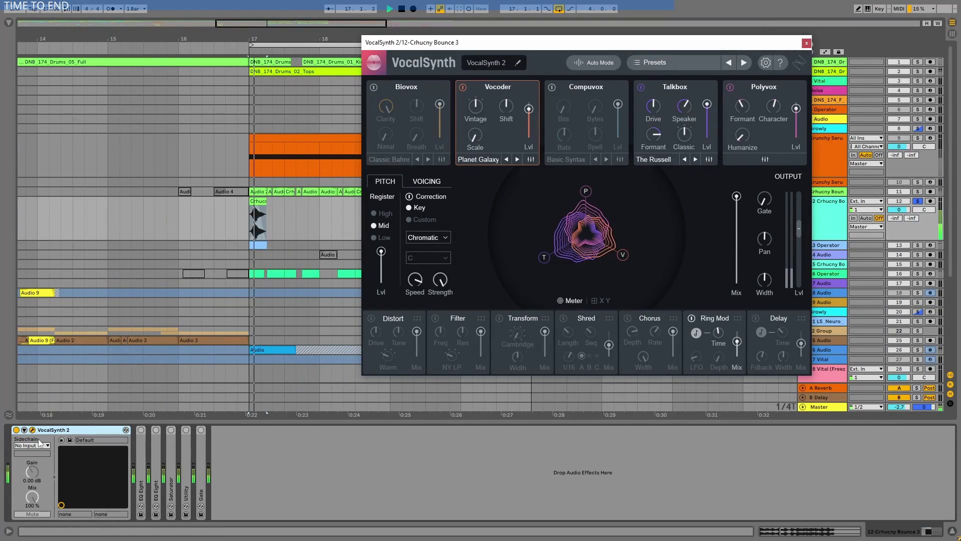
click(18, 433)
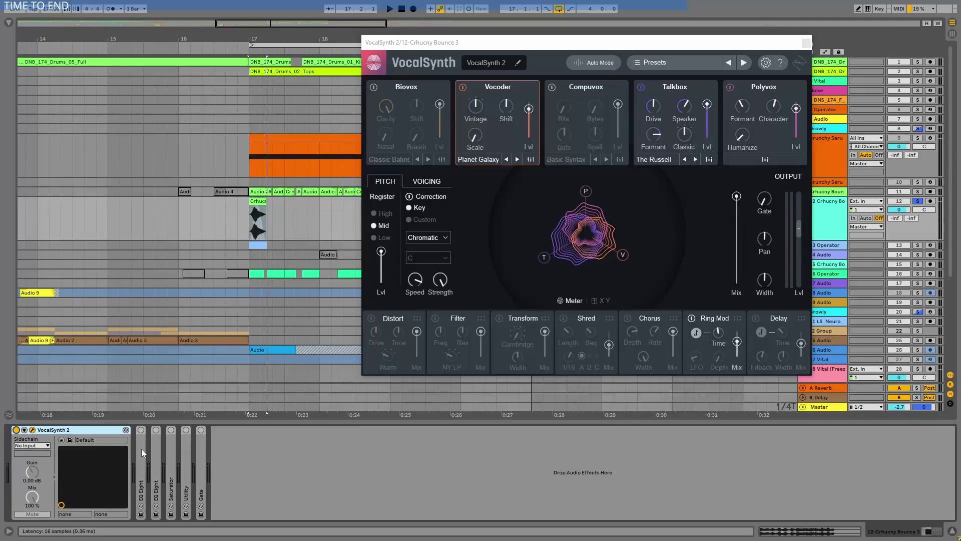
Unfold and enable the two EQ Eights after VocalSynth 2, auditioning the clip through them
click(141, 448)
click(141, 431)
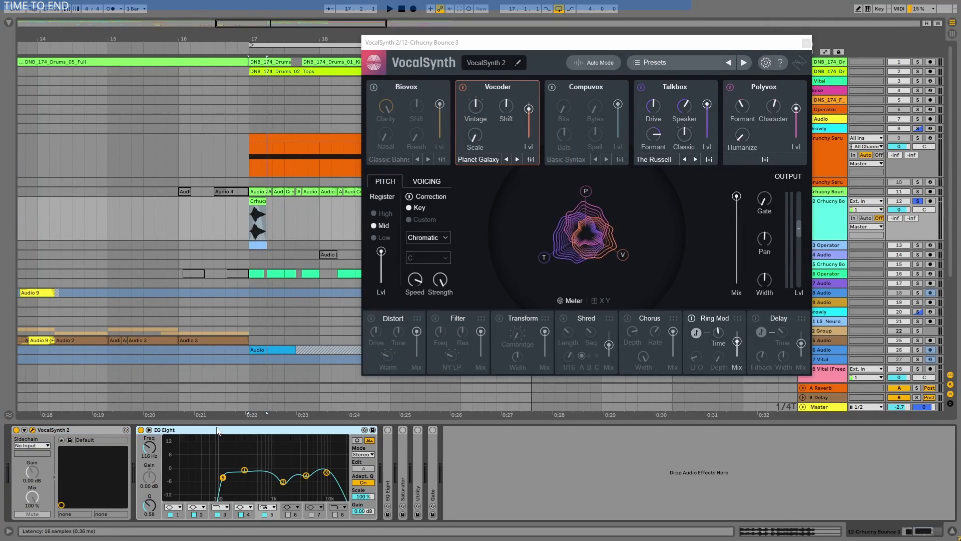
key(space)
double_click(386, 440)
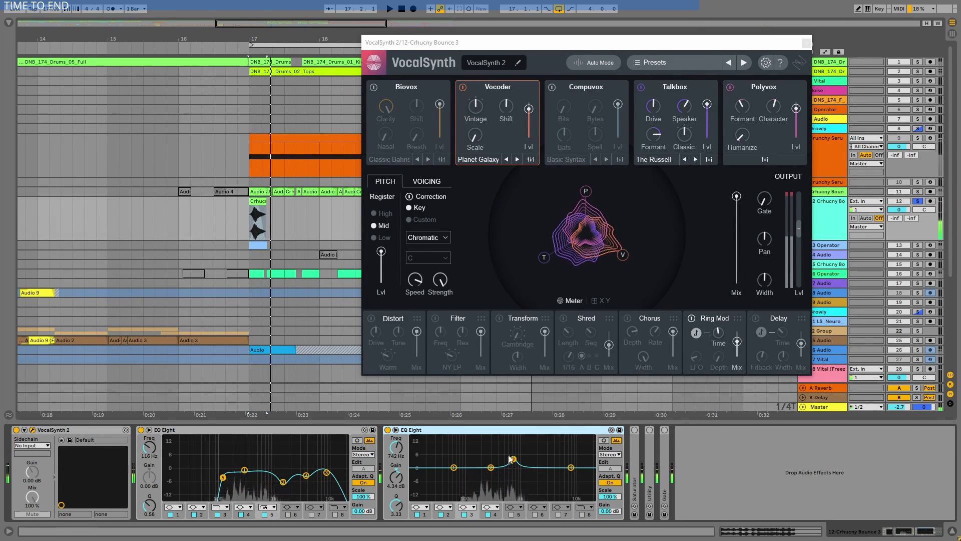
Unfold and enable the Saturator, Utility and Gate on track 12, audition the clip, and unsolo the track
double_click(636, 456)
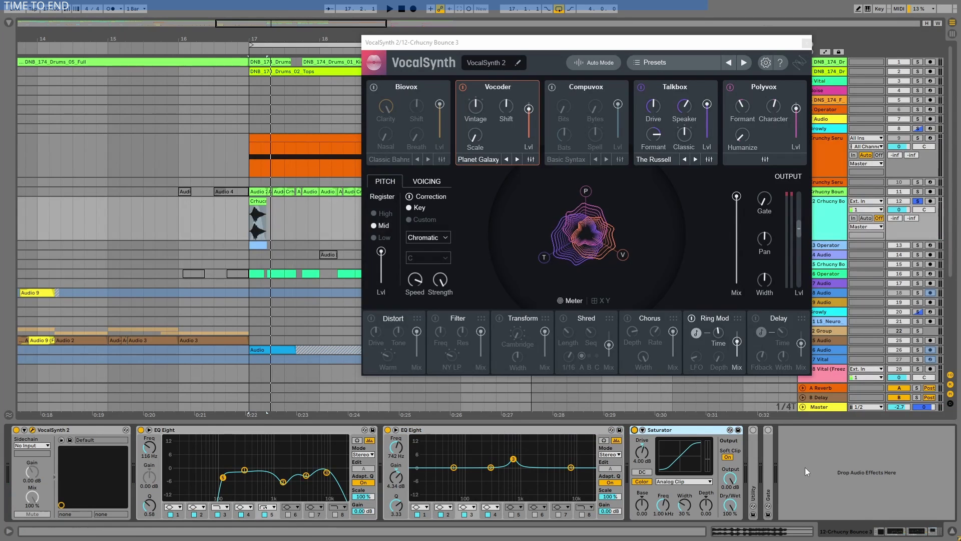
double_click(752, 452)
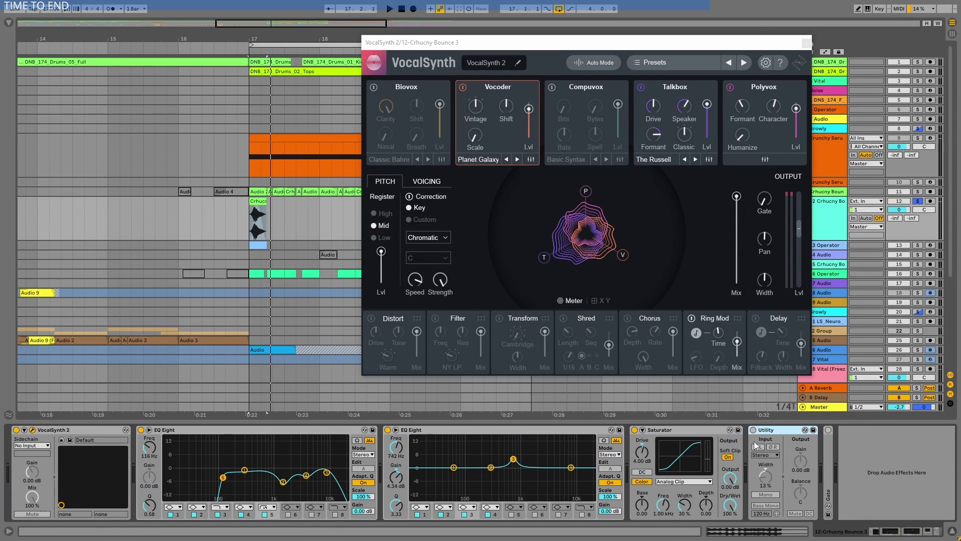
double_click(828, 452)
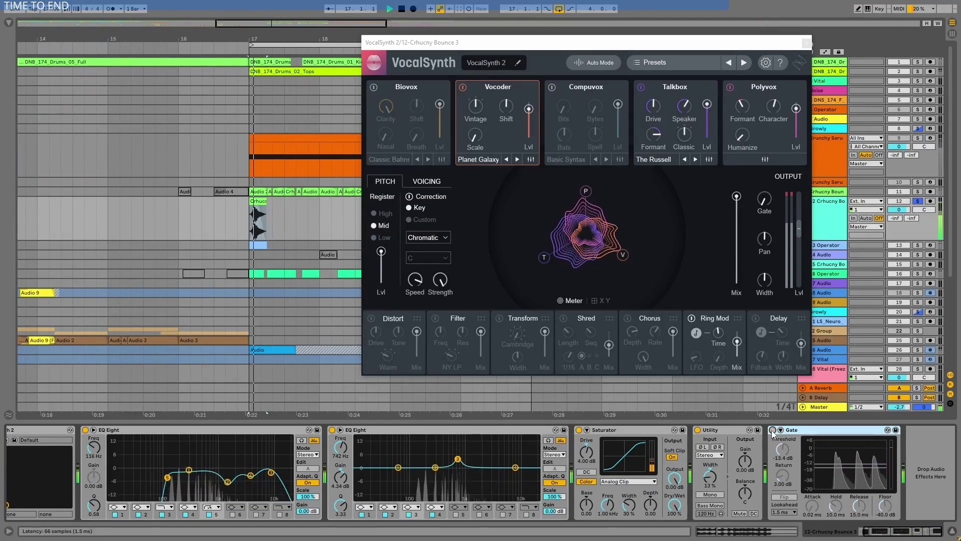
click(917, 200)
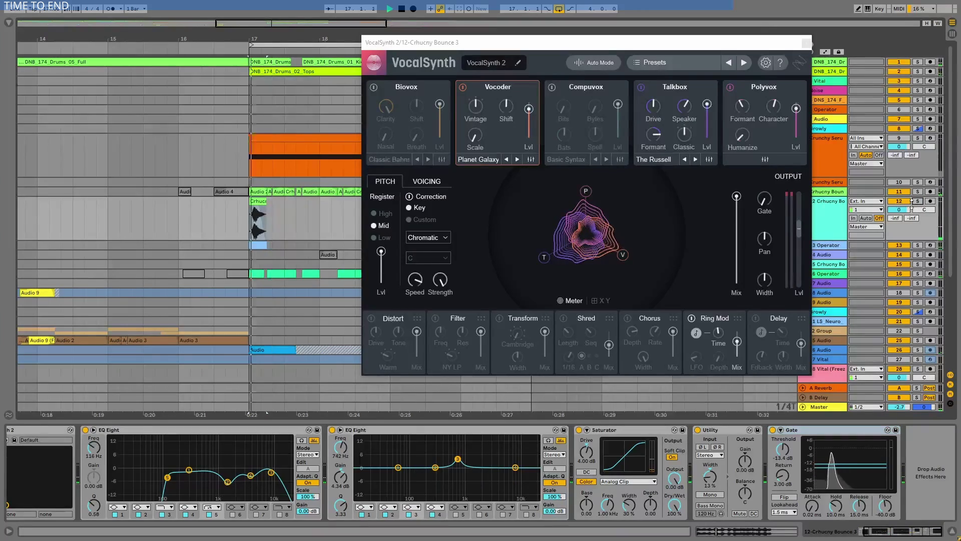
Close the VocalSynth 2 window, and unfold and solo track 14
click(806, 43)
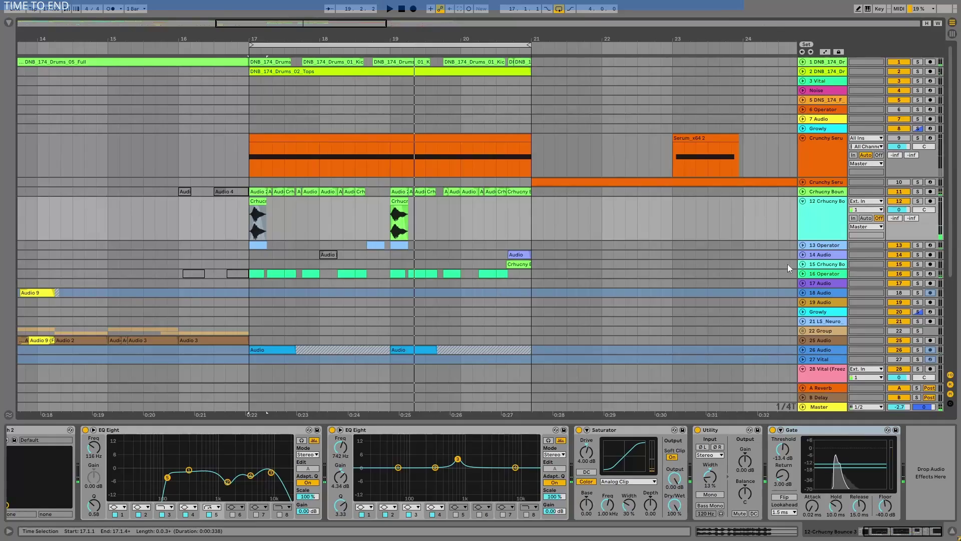
click(814, 256)
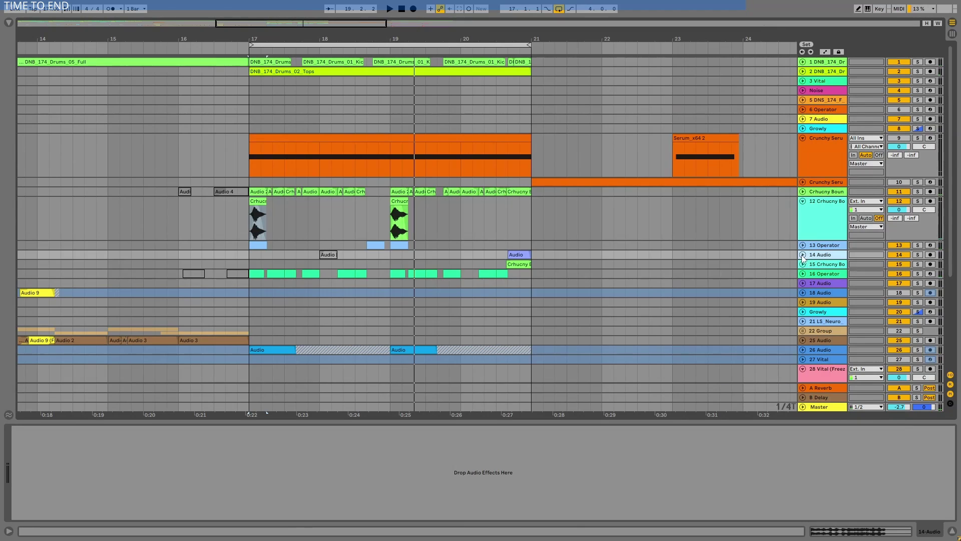
click(802, 255)
click(915, 255)
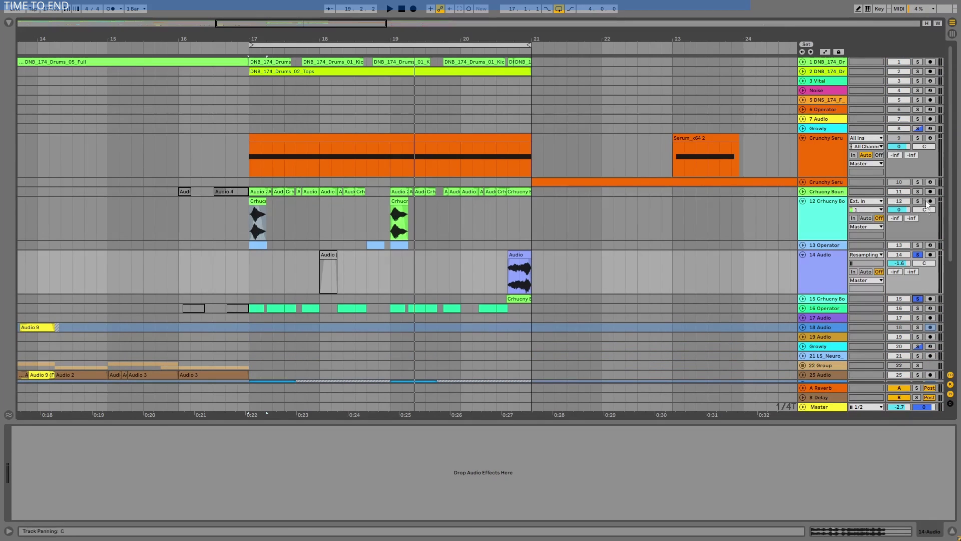
click(505, 271)
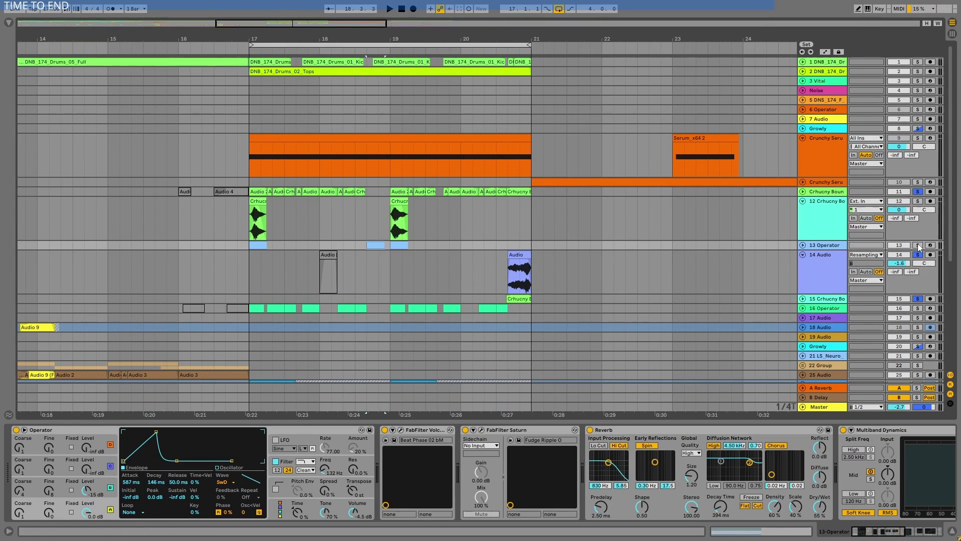
Audition the Operator clip before bar 19 on track 13 and the last clip on track 14, each soloed
click(918, 245)
key(space)
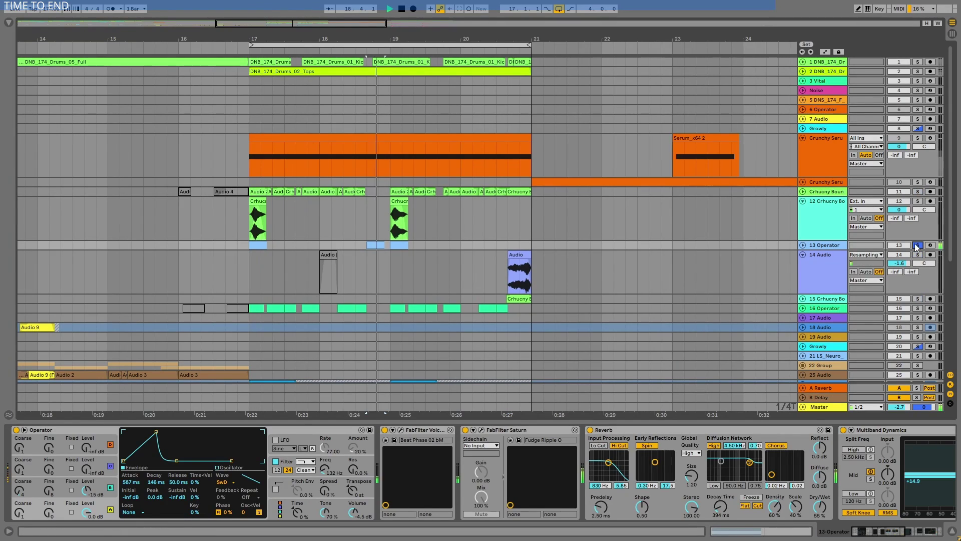
click(520, 255)
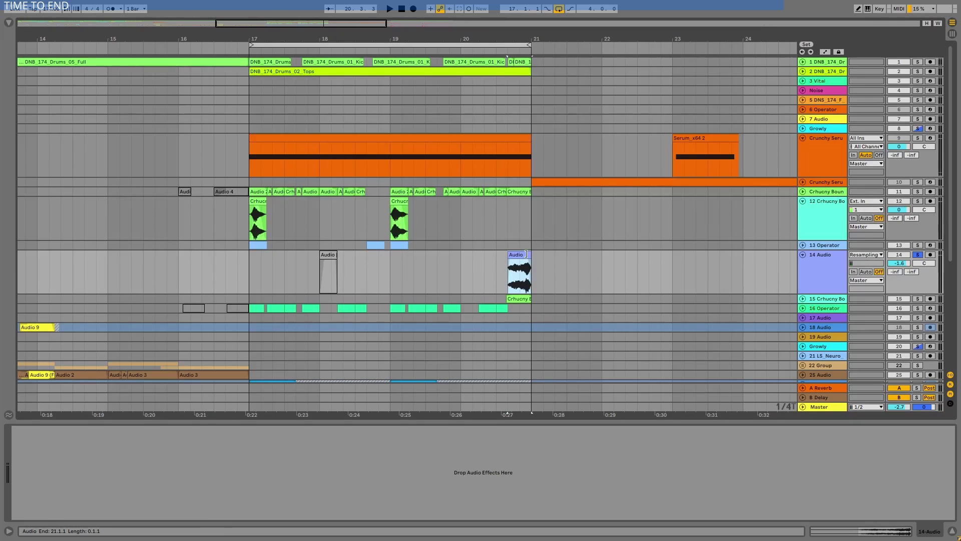
key(space)
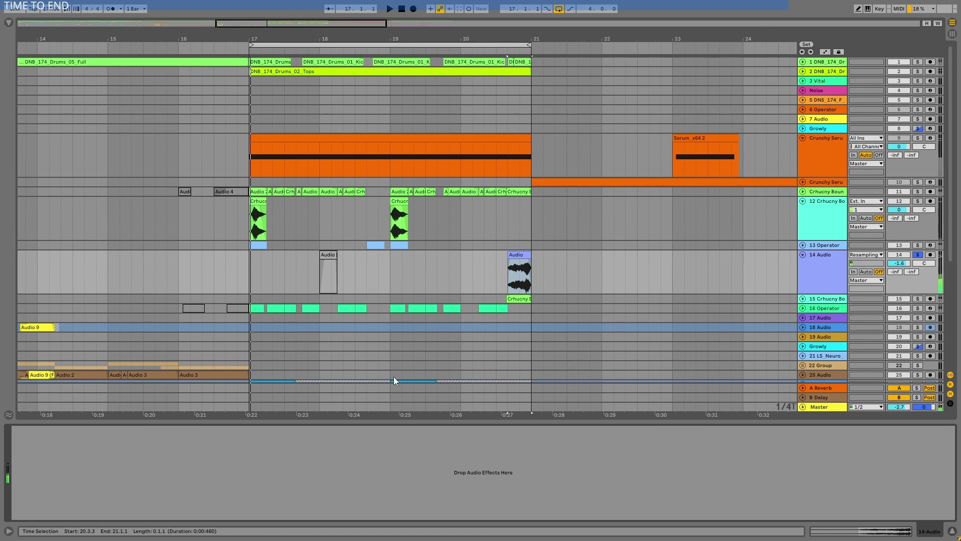
Show the warp and pitch settings of the last track 14 clip, reset its pitch to 0 semitones and audition it
key(shift+Tab)
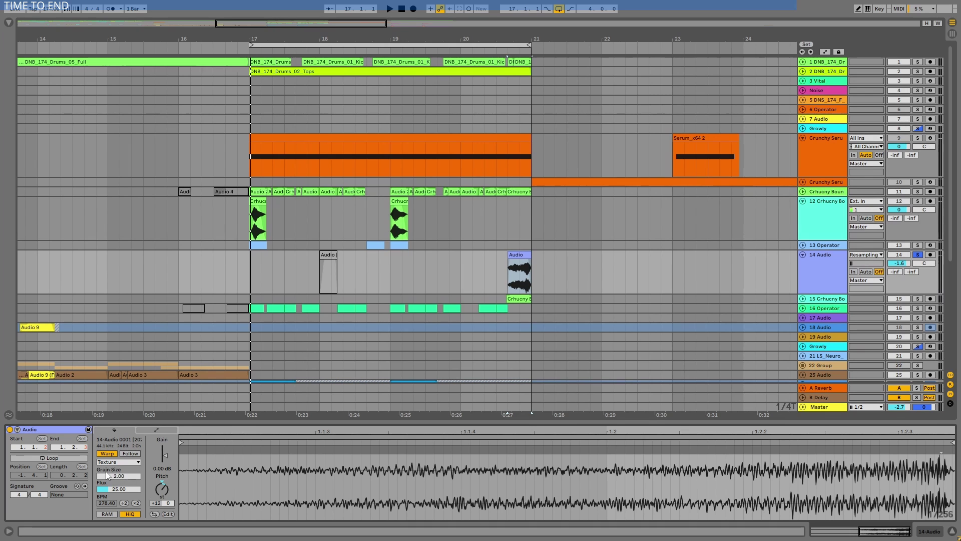
click(162, 483)
key(Delete)
key(space)
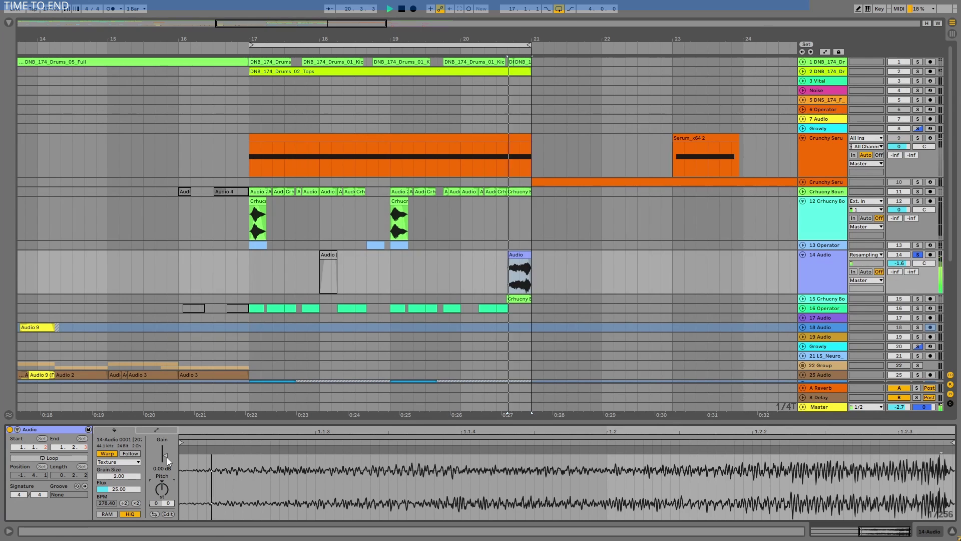
key(ctrl+alt+b)
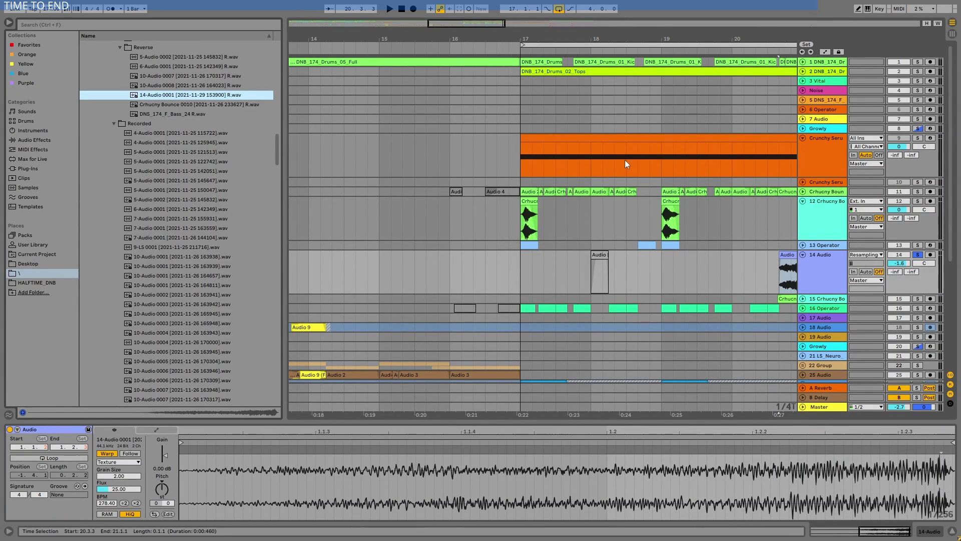
click(646, 245)
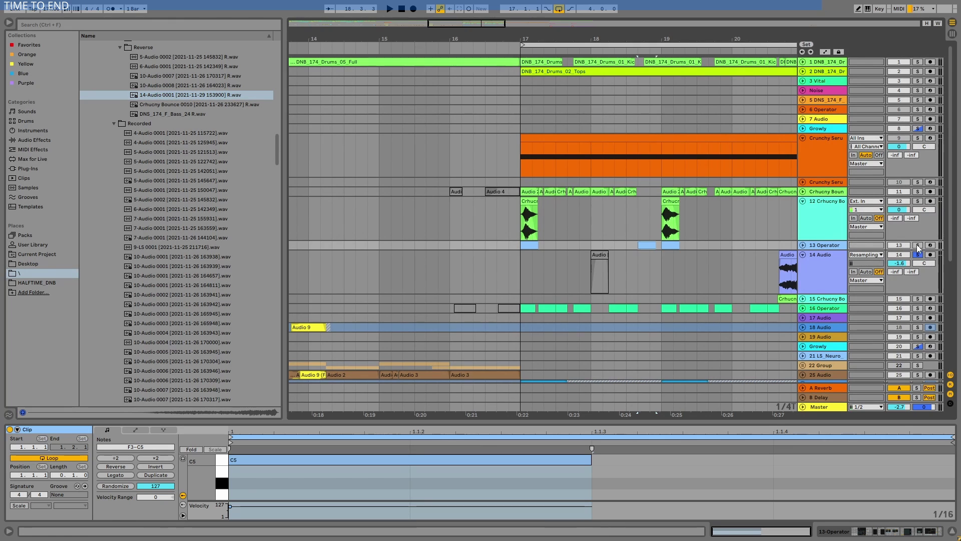
key(space)
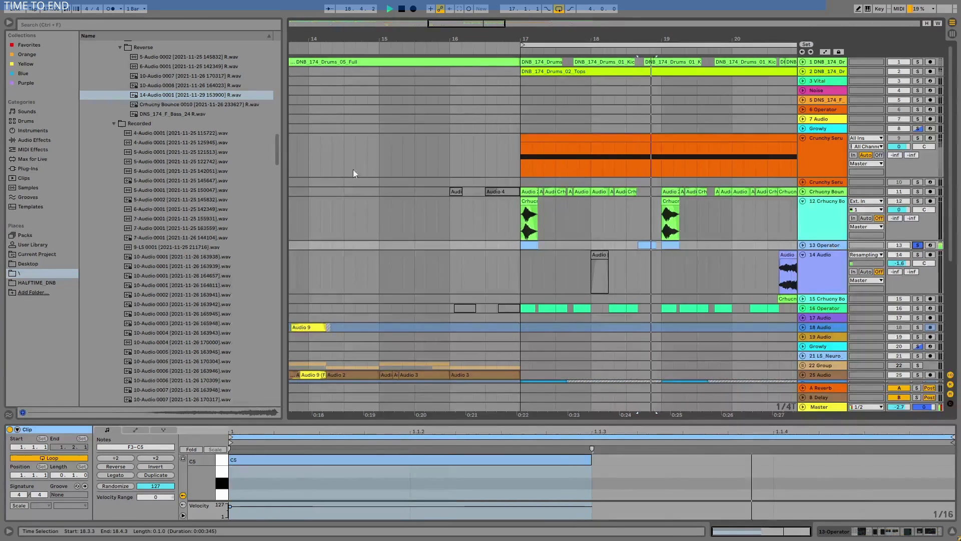
click(225, 95)
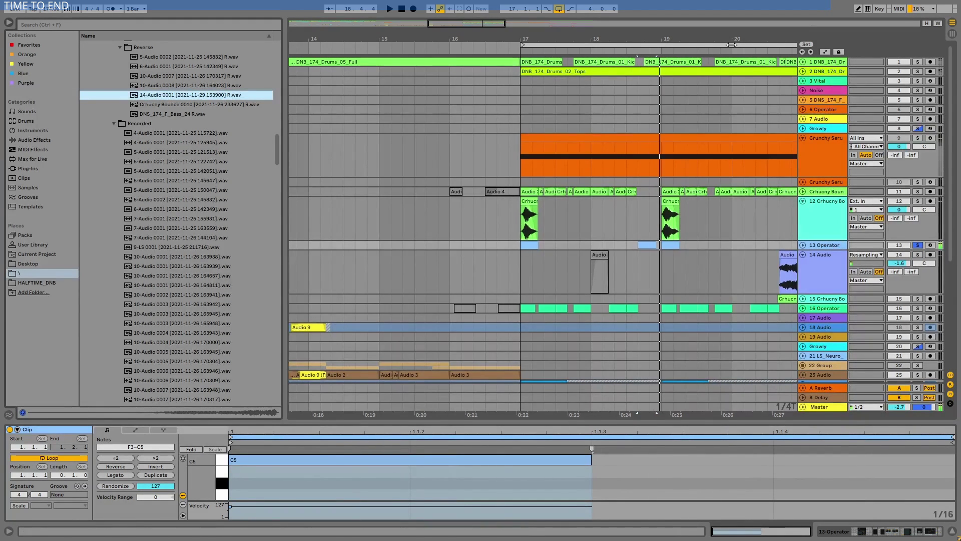
click(899, 263)
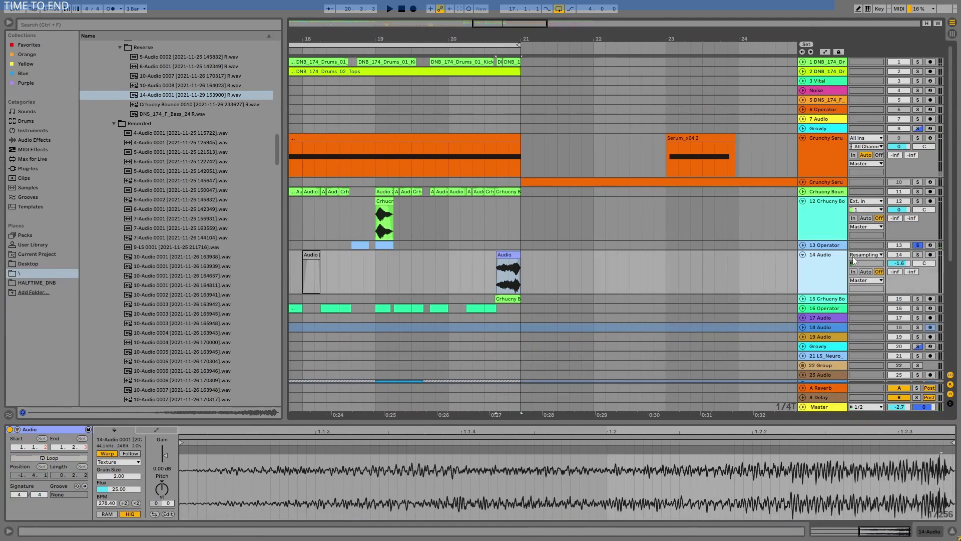
click(917, 255)
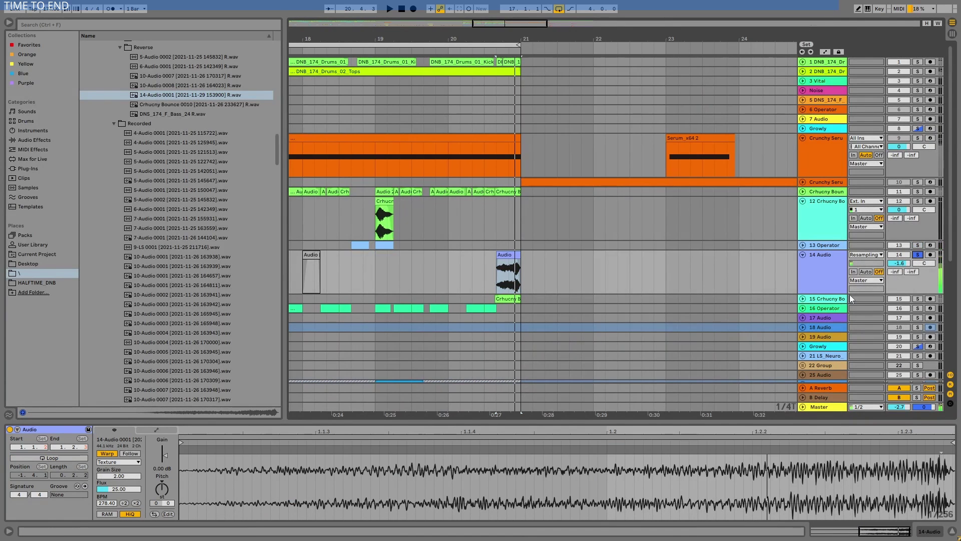
Unfold and solo track 15, show its effect chain with all five devices enabled, and audition its clip
click(802, 299)
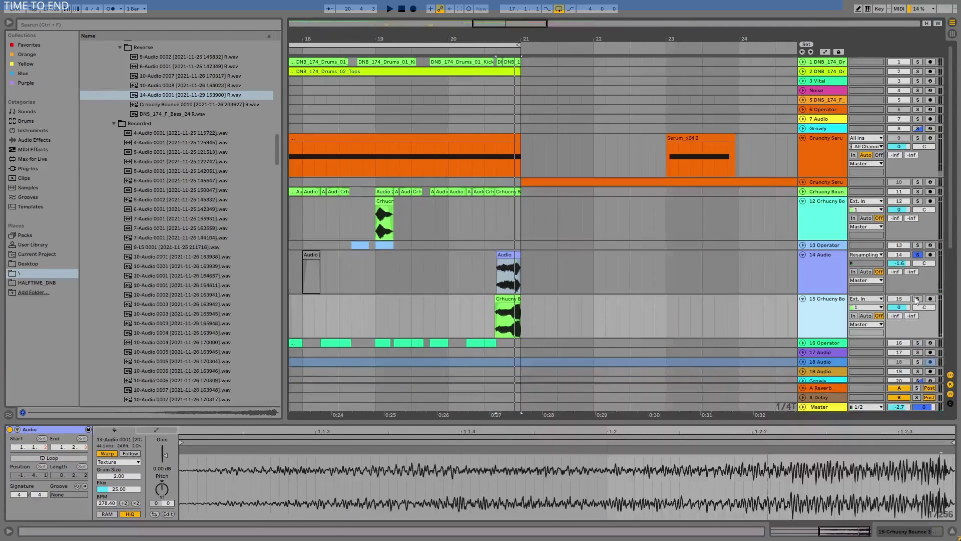
click(917, 299)
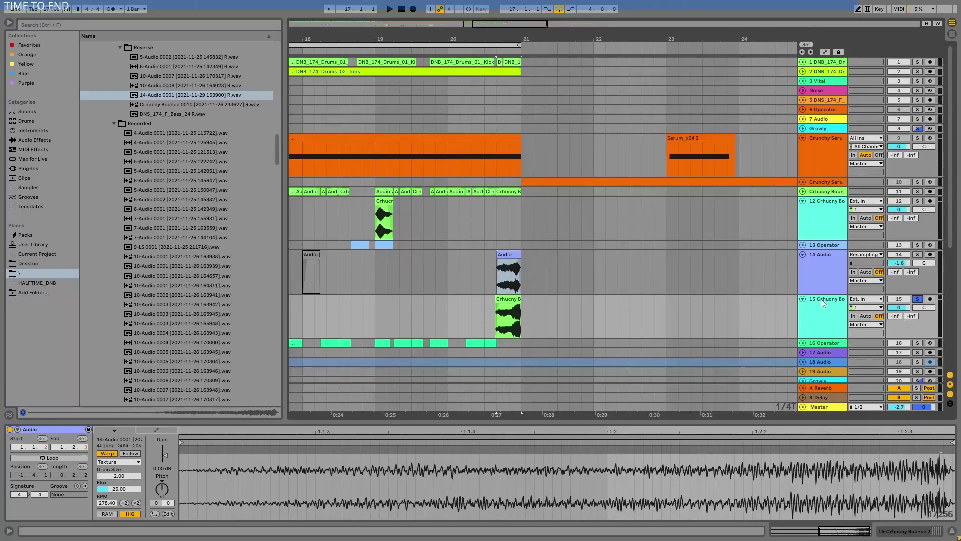
click(821, 298)
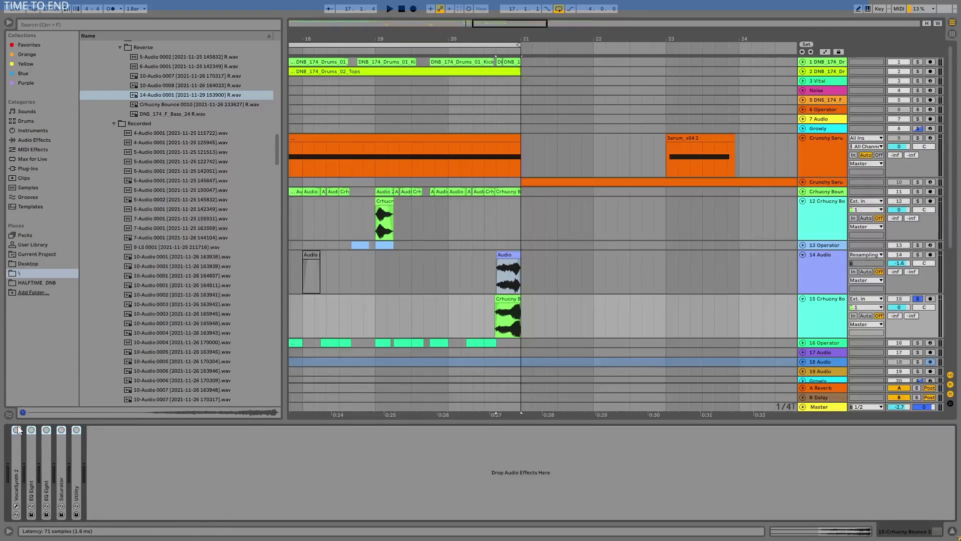
key(space)
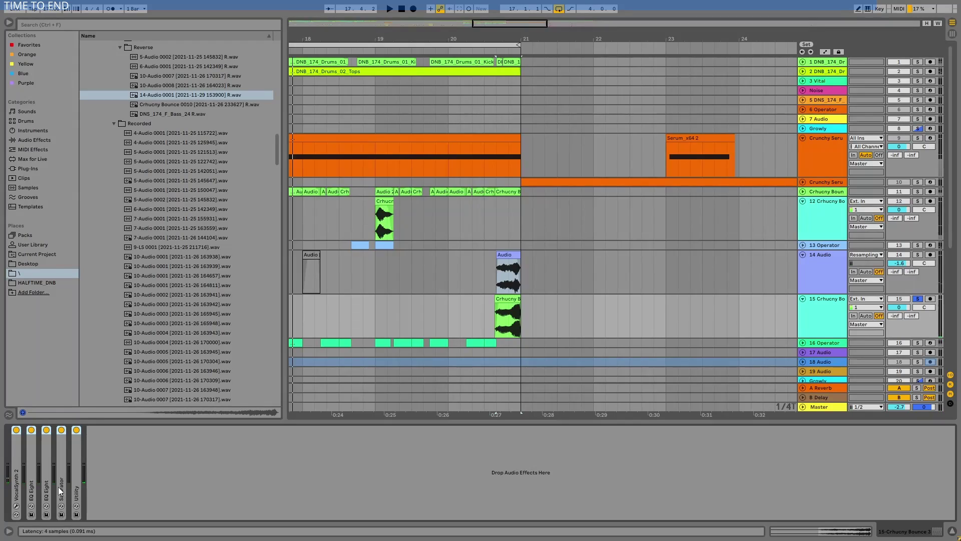
Unfold VocalSynth 2, both EQ Eights, the Saturator and the Utility on track 15 to show their settings
double_click(18, 482)
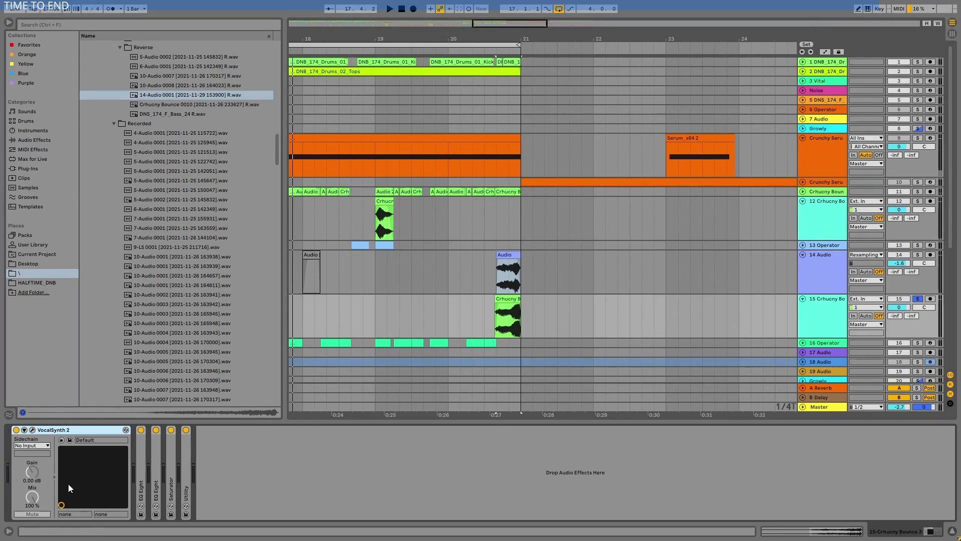
double_click(140, 470)
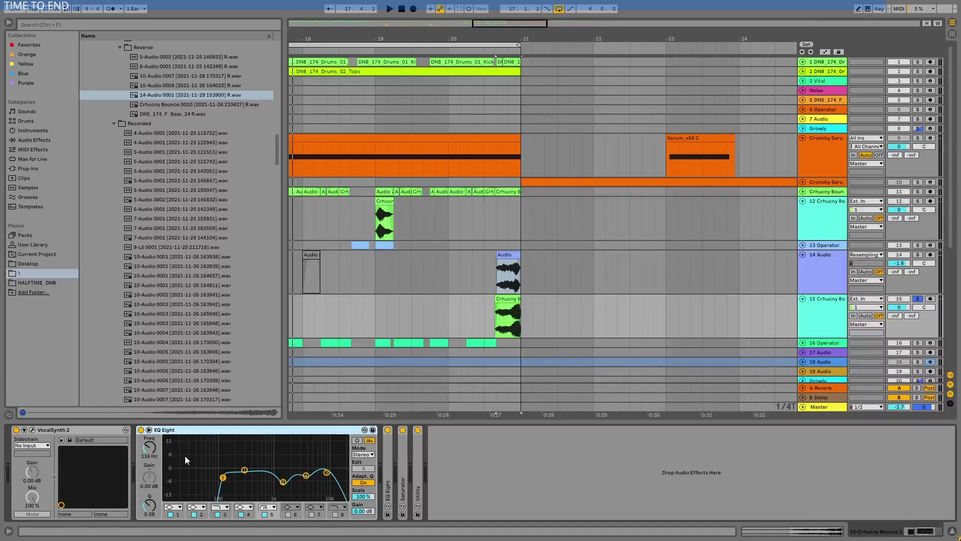
double_click(384, 458)
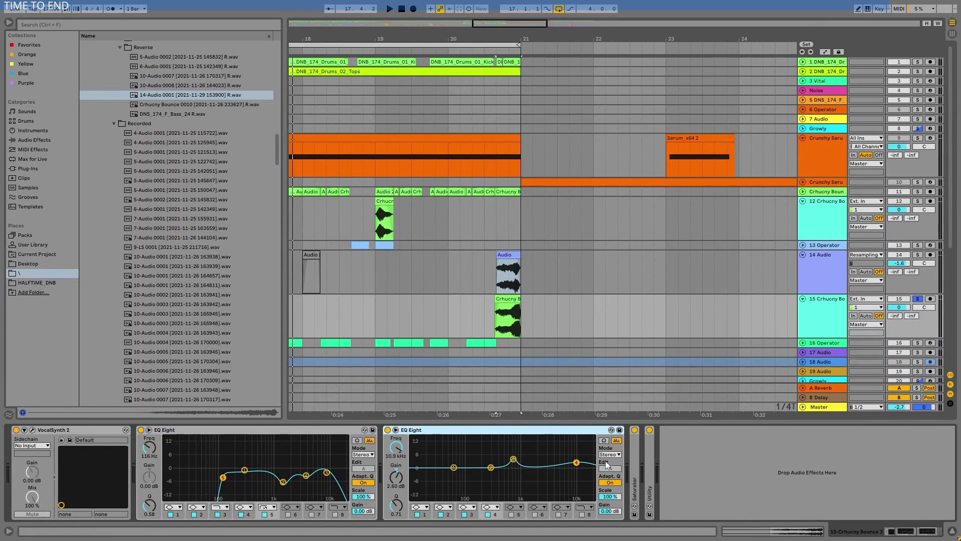
double_click(635, 467)
double_click(752, 464)
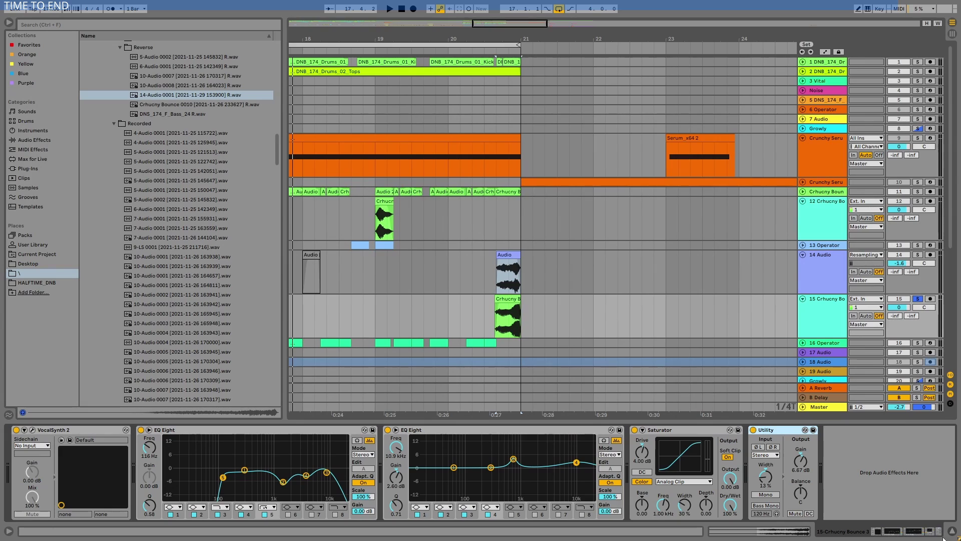
Audition the end of the loop with tracks 11, 14 and 15 soloed together
key(space)
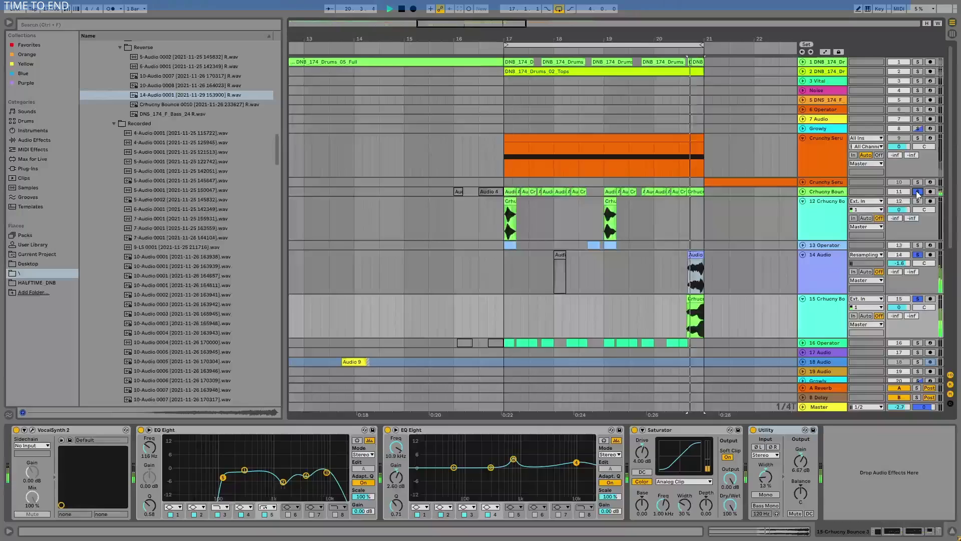
click(917, 193)
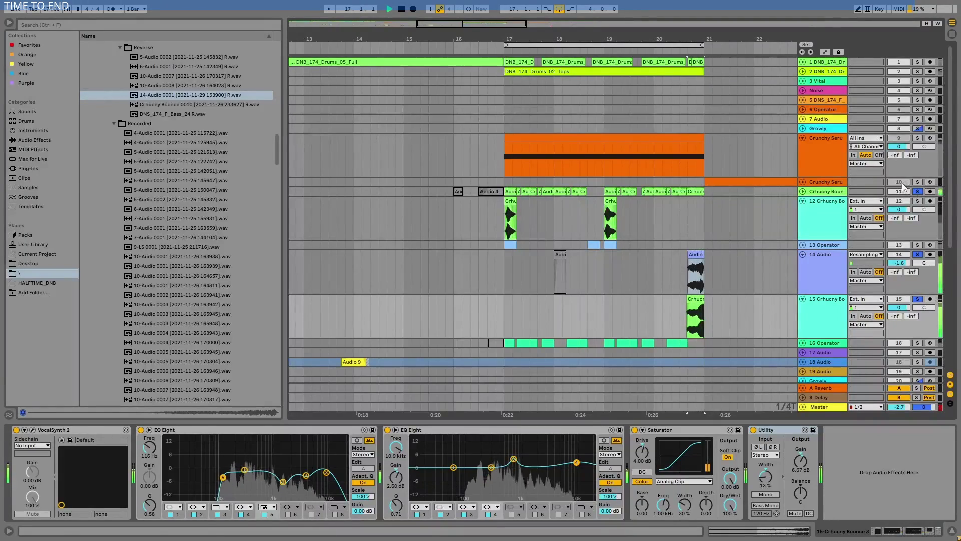
key(space)
Unsolo the tracks, select the loop from bar 17 to 21 for full-mix playback, and hide the browser
click(619, 52)
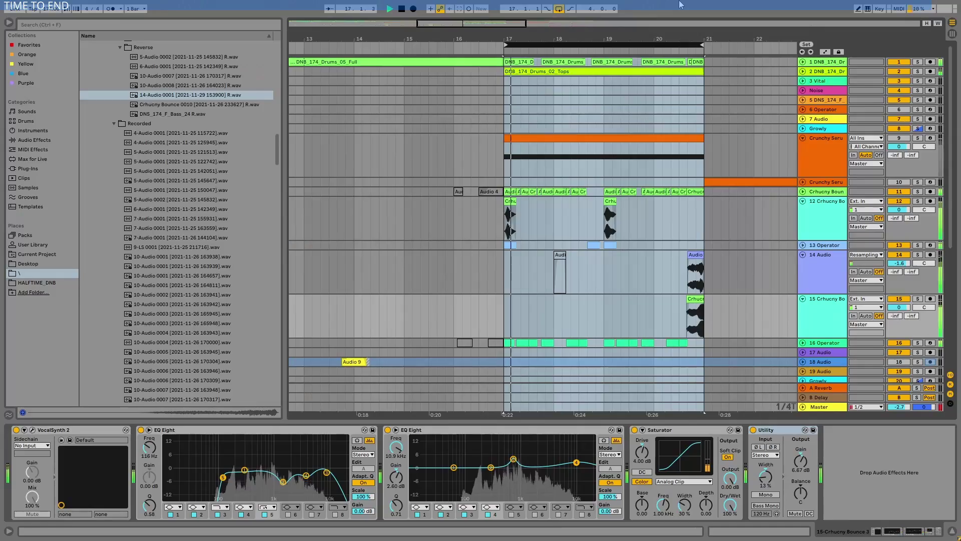
click(56, 26)
click(9, 22)
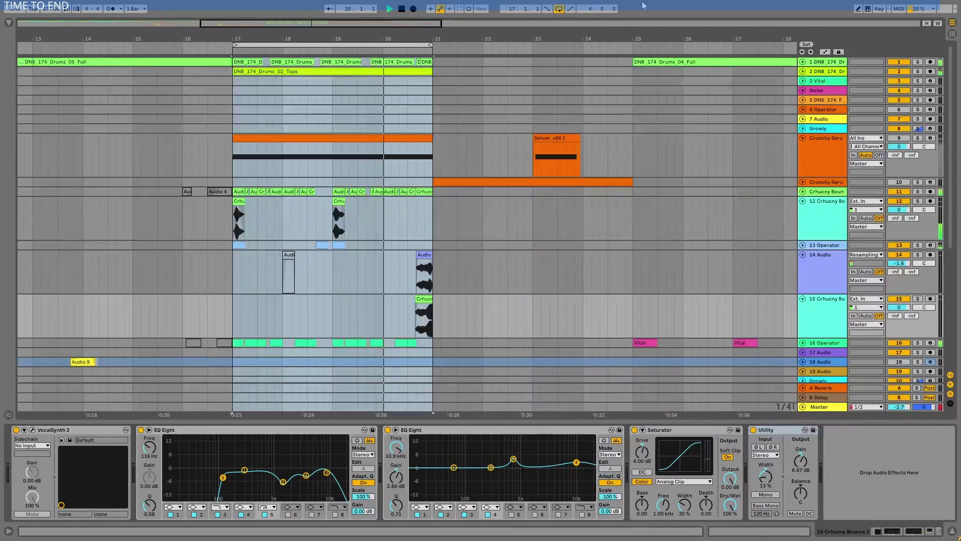